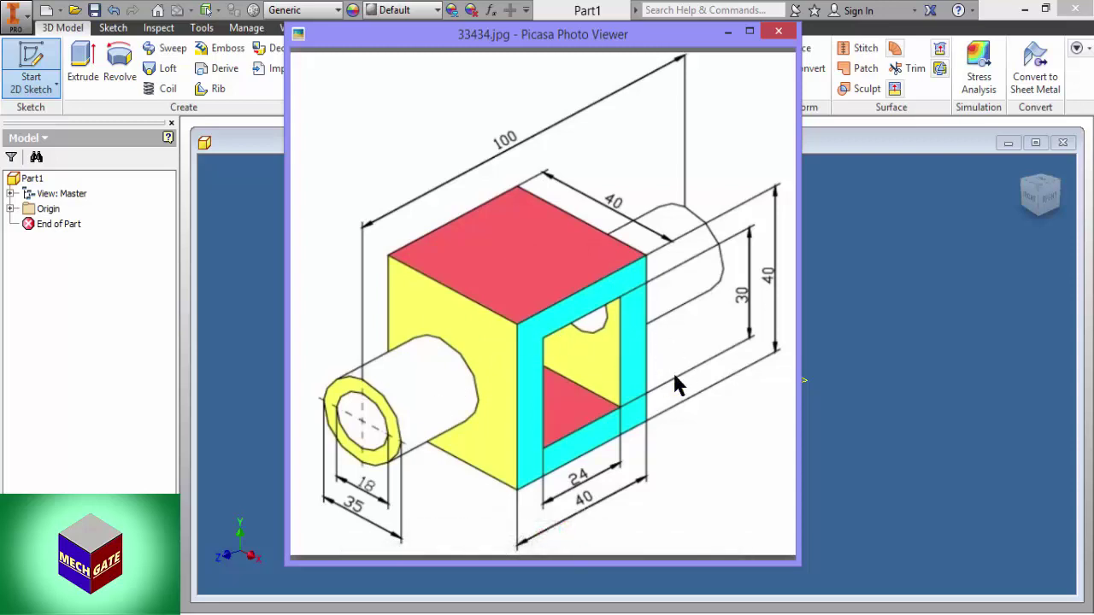
Start a sketch on the front origin plane and draw a rectangle about 54 mm wide from the origin.
key("Escape")
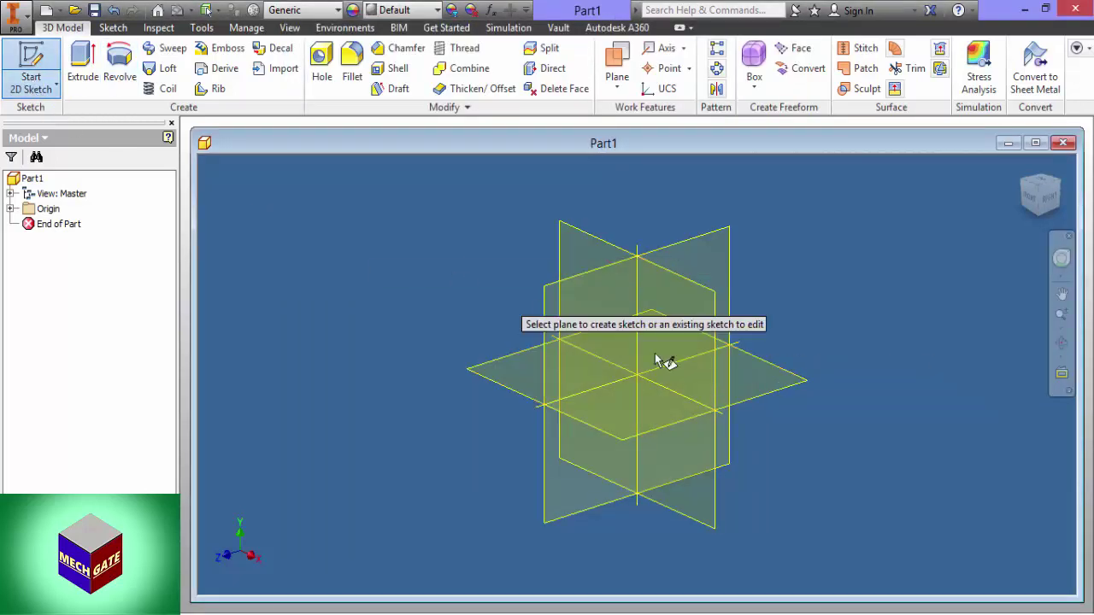
left_click(711, 367)
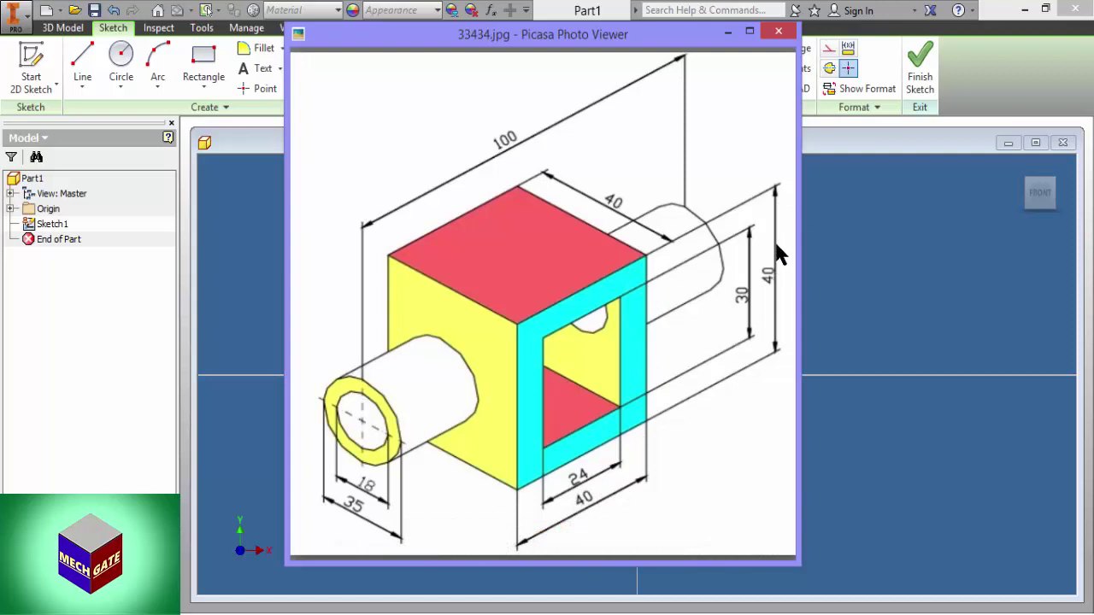
double_click(659, 37)
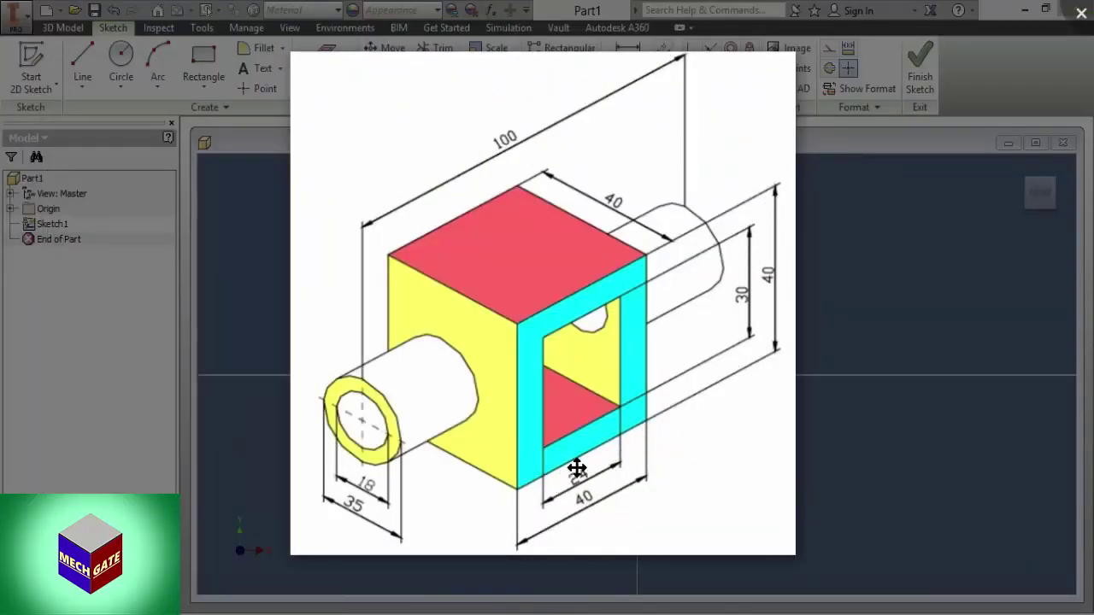
left_click(206, 9)
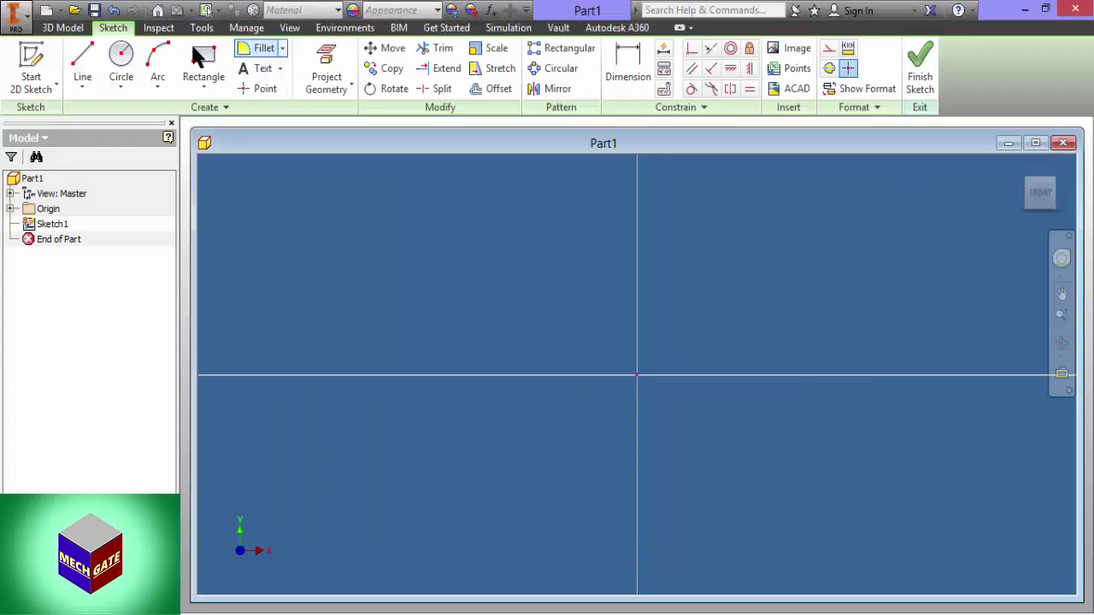
left_click(203, 62)
left_click(637, 374)
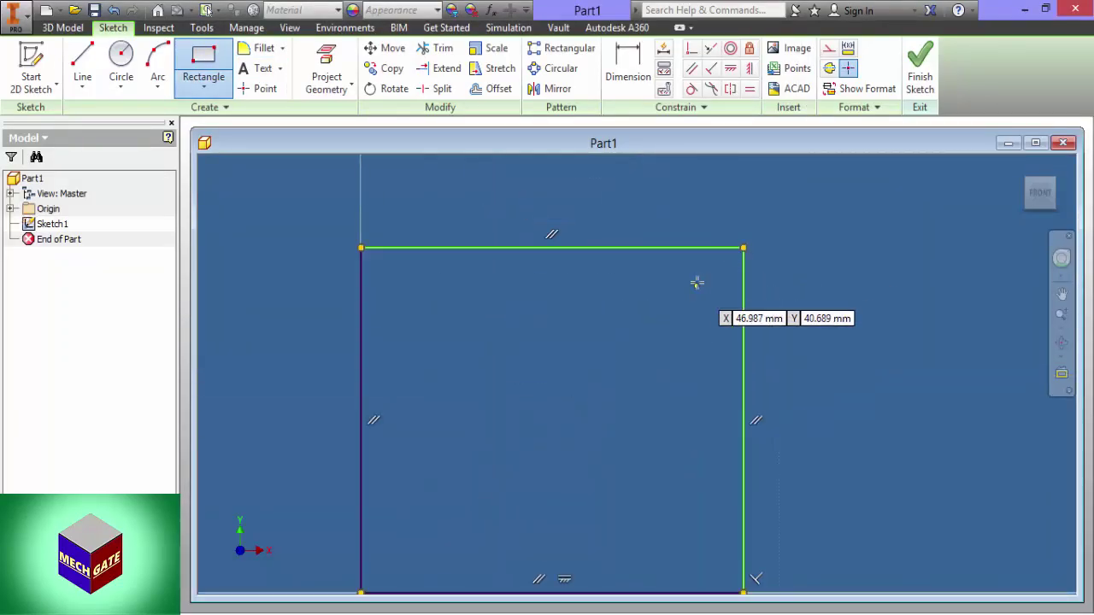
left_click(743, 246)
Dimension the rectangle to 40 mm wide and 40 mm high, and finish the sketch.
scroll(735, 256, "down", 3)
left_click(628, 72)
left_click(681, 270)
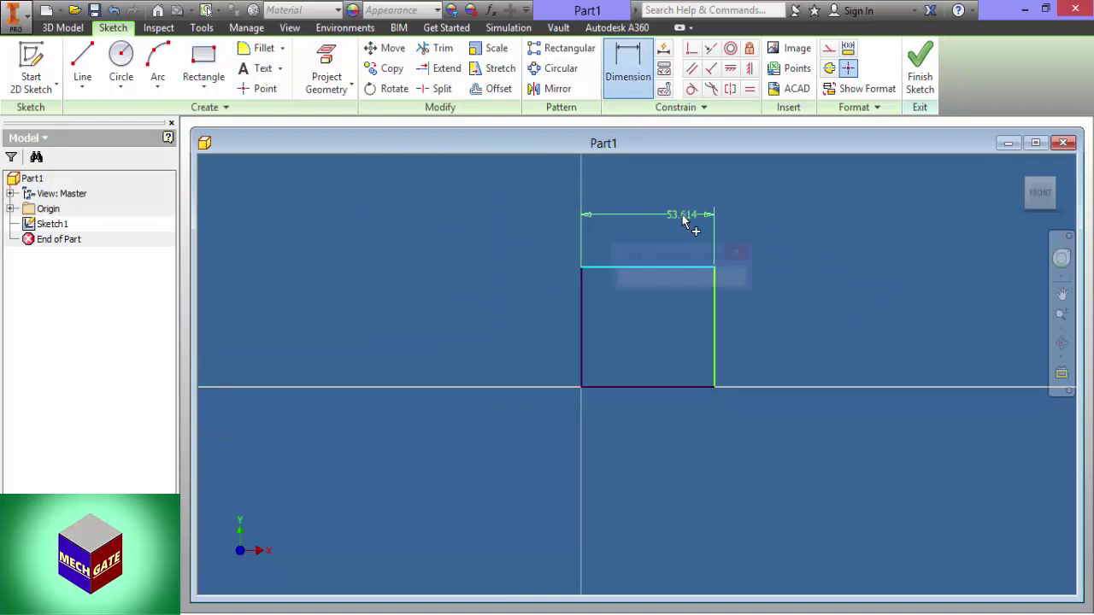
left_click(689, 221)
type("40")
key("Return")
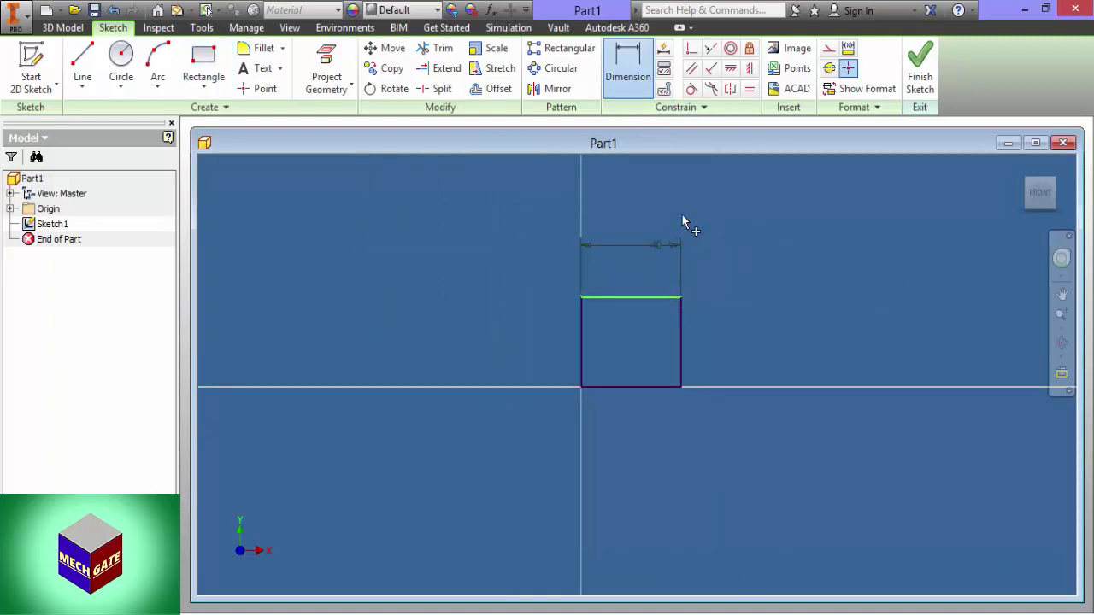
left_click(680, 324)
left_click(764, 333)
type("40")
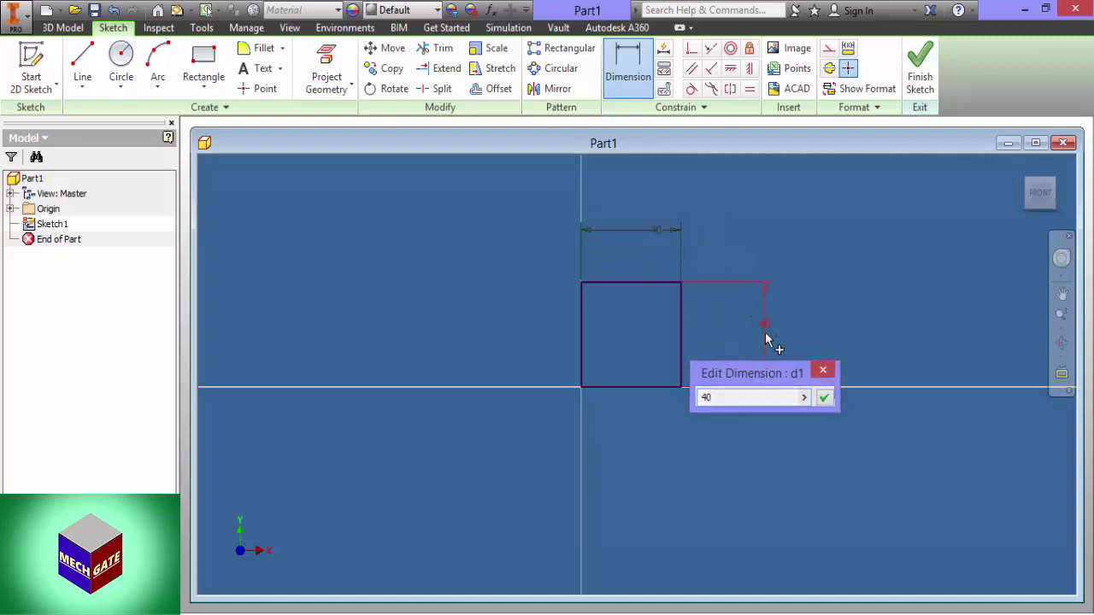
key("Return")
left_click(908, 79)
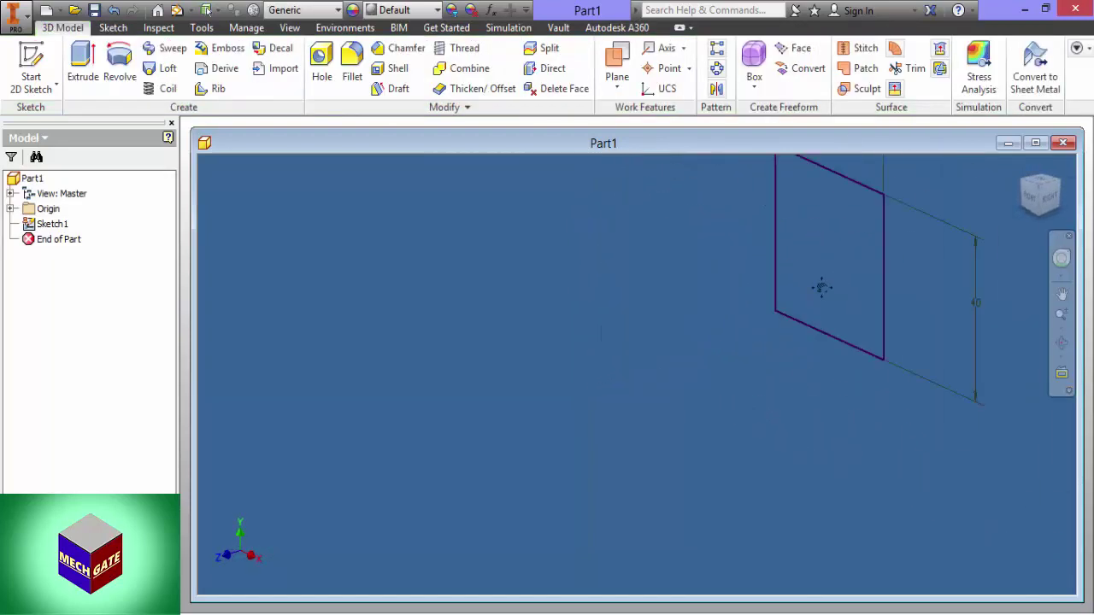
Extrude the square profile 40 mm into a solid cube, checking the depth against the reference drawing.
left_click(86, 66)
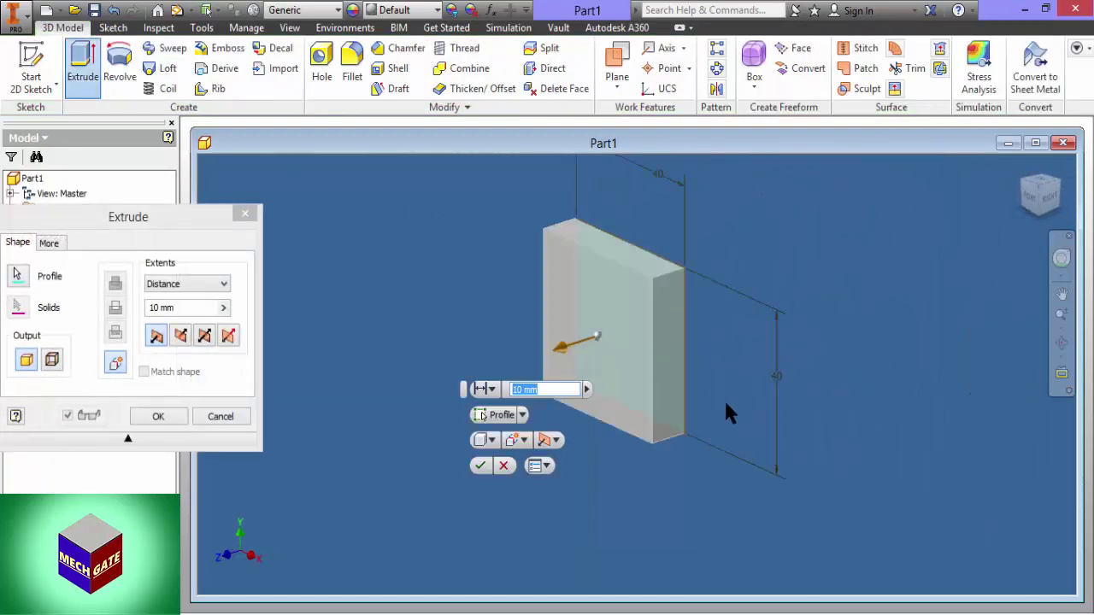
left_click(810, 612)
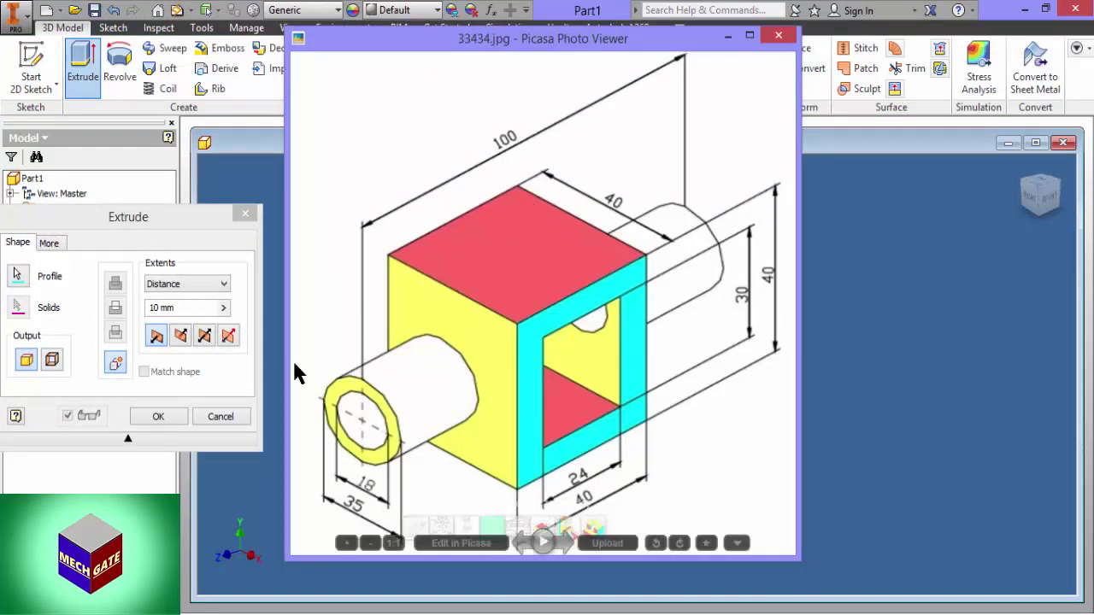
left_click(176, 308)
left_click_drag(176, 308, 147, 312)
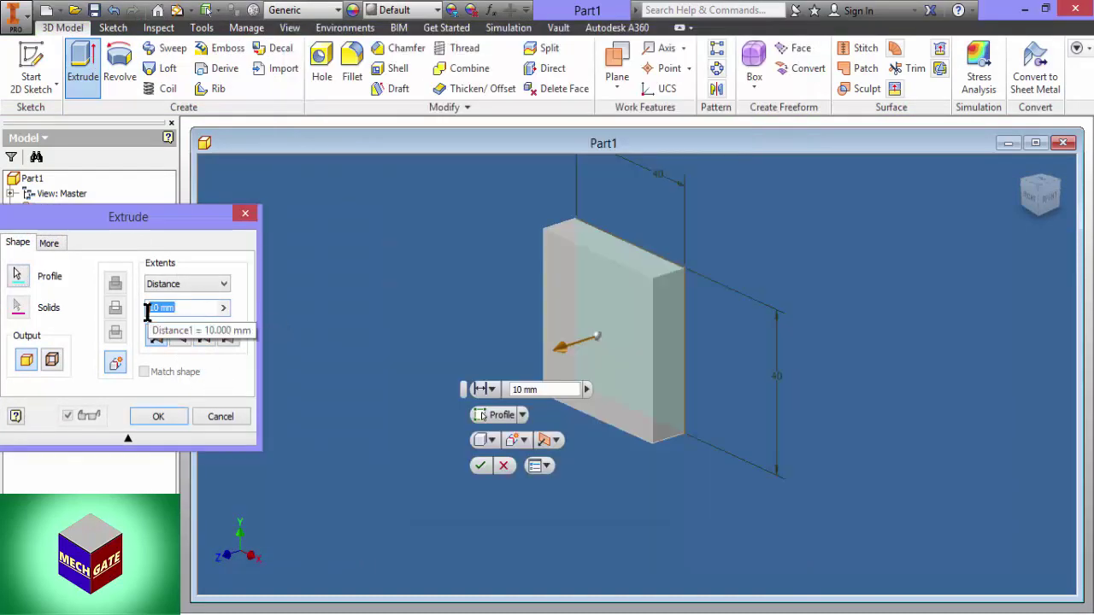
type("40")
key("Return")
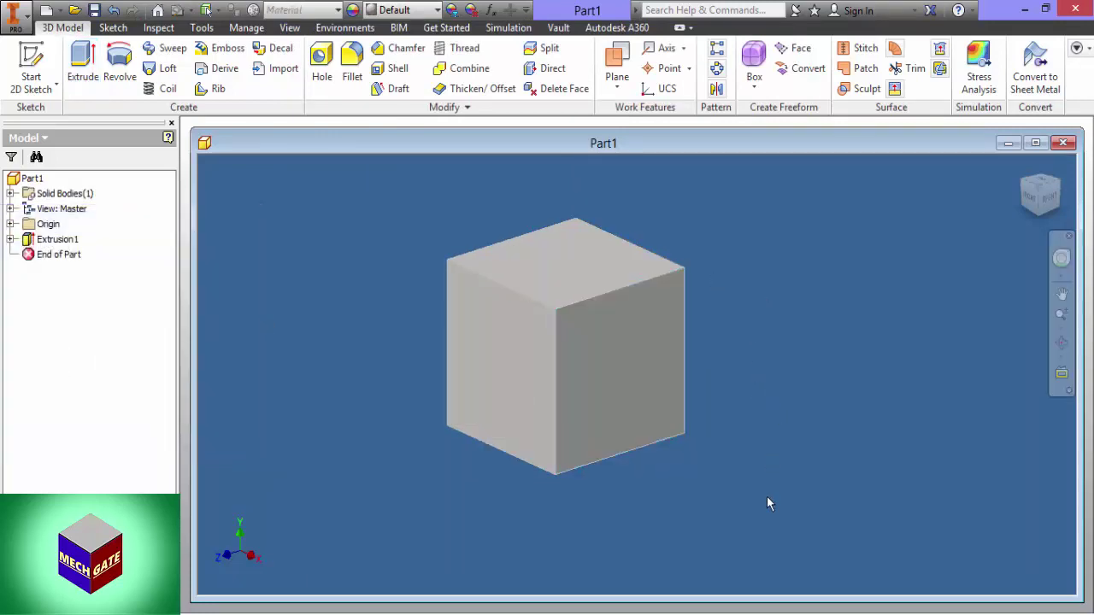
Start a sketch on the cube's right face and draw a rectangle about 24 mm high inside it.
left_click(810, 612)
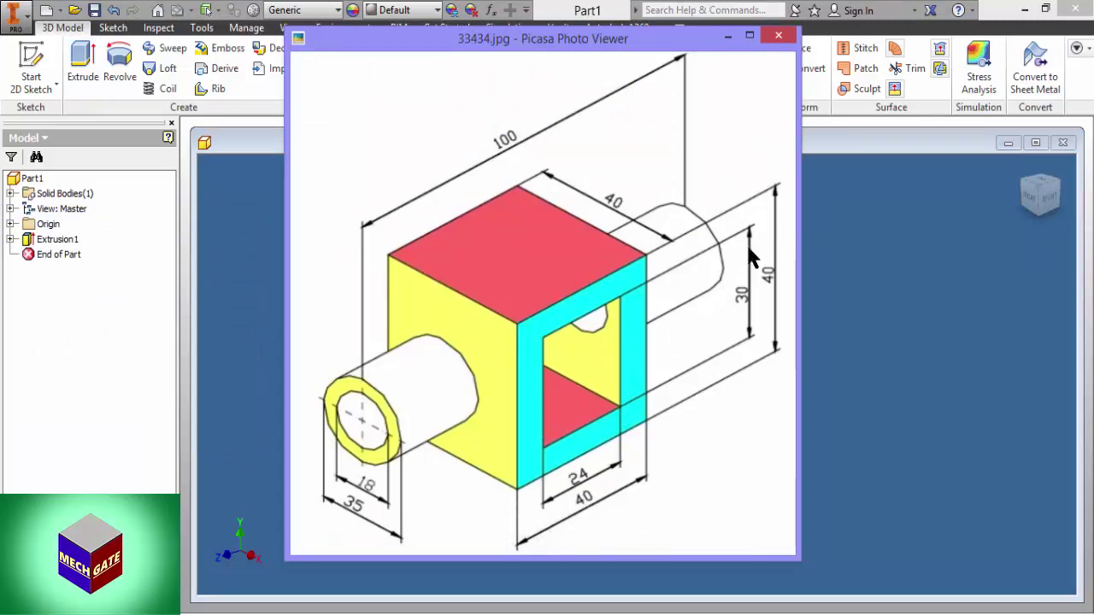
key("Escape")
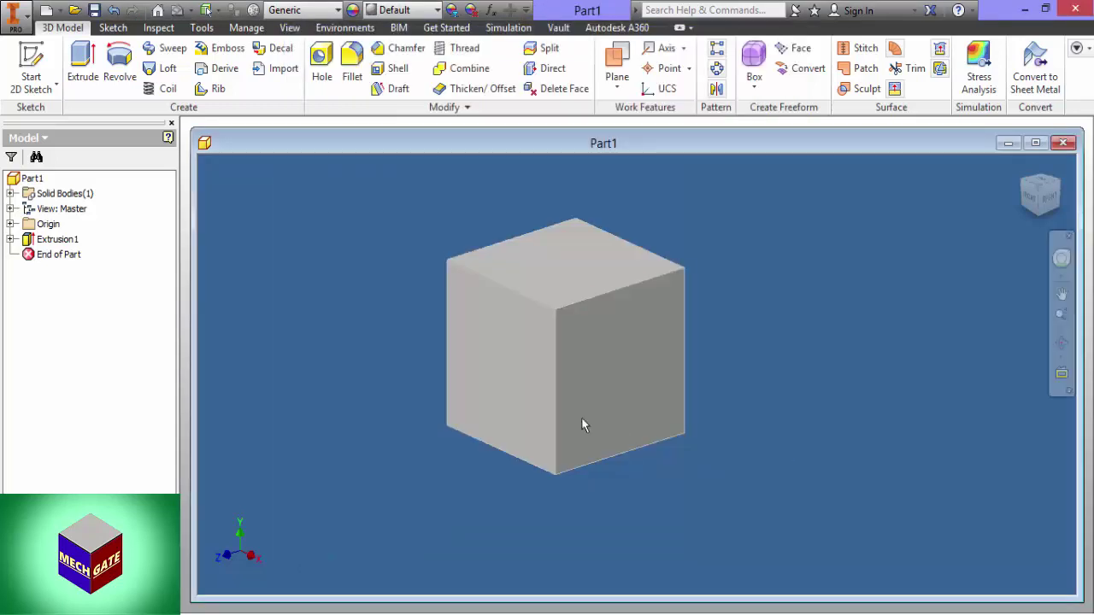
left_click(629, 388)
left_click(689, 376)
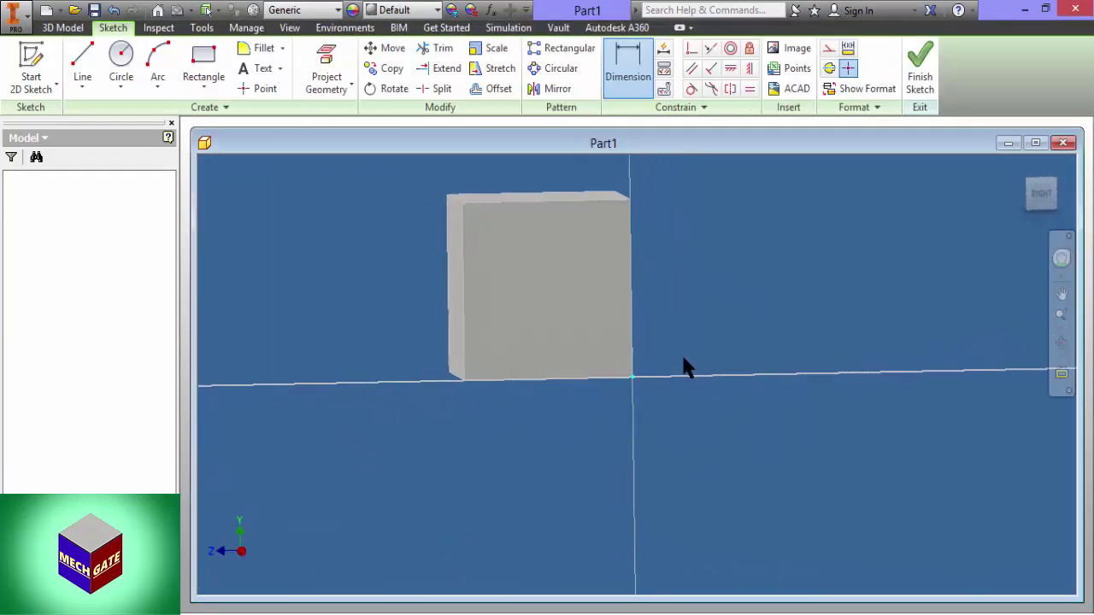
left_click(203, 60)
left_click(625, 271)
left_click(521, 377)
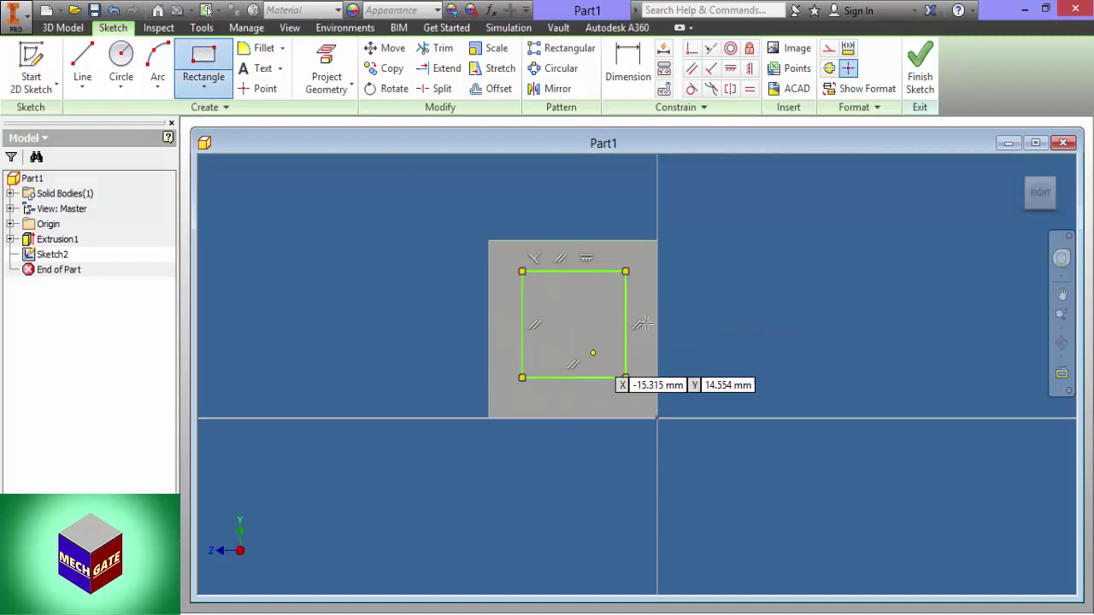
right_click(707, 286)
left_click(735, 291)
Place a height dimension on the inner rectangle's vertical side.
key("d")
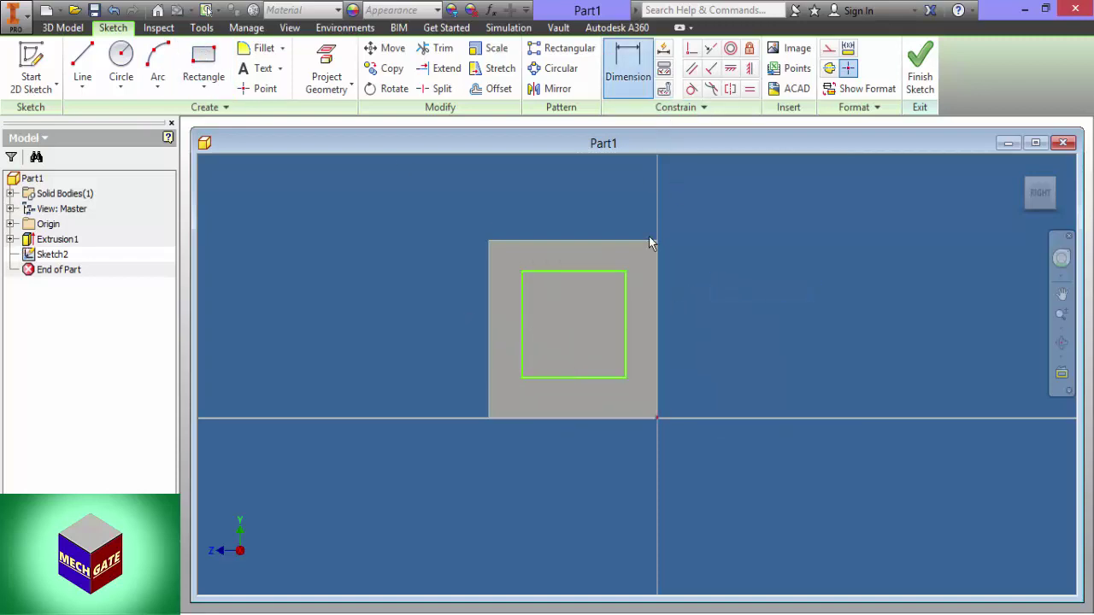
left_click(626, 310)
left_click(812, 304)
type("0")
key("Return")
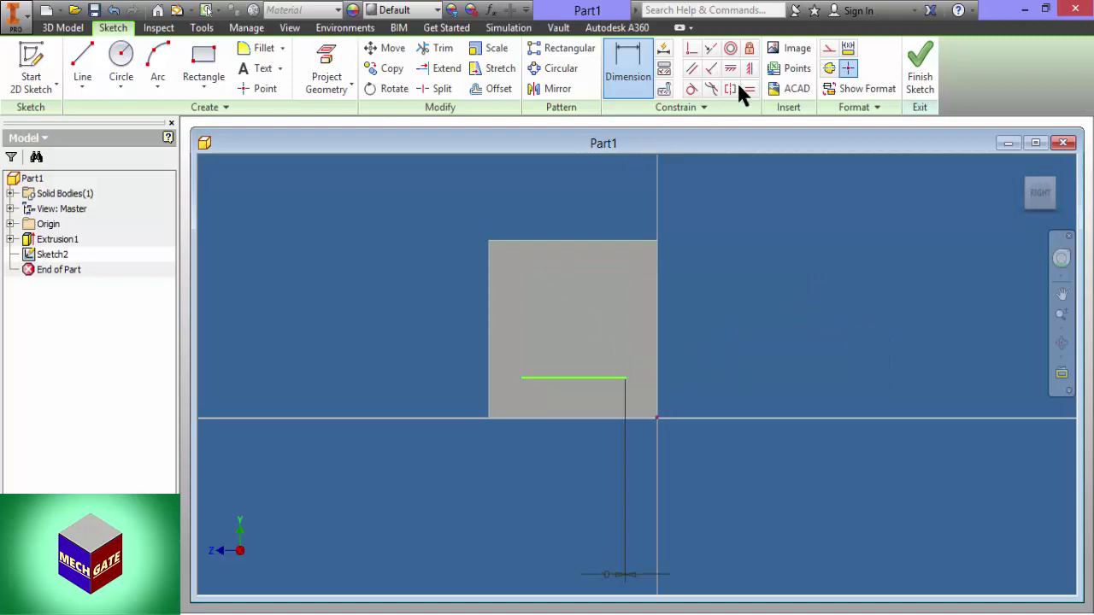
left_click(113, 9)
Set the inner rectangle's height dimension to 30 mm.
double_click(822, 312)
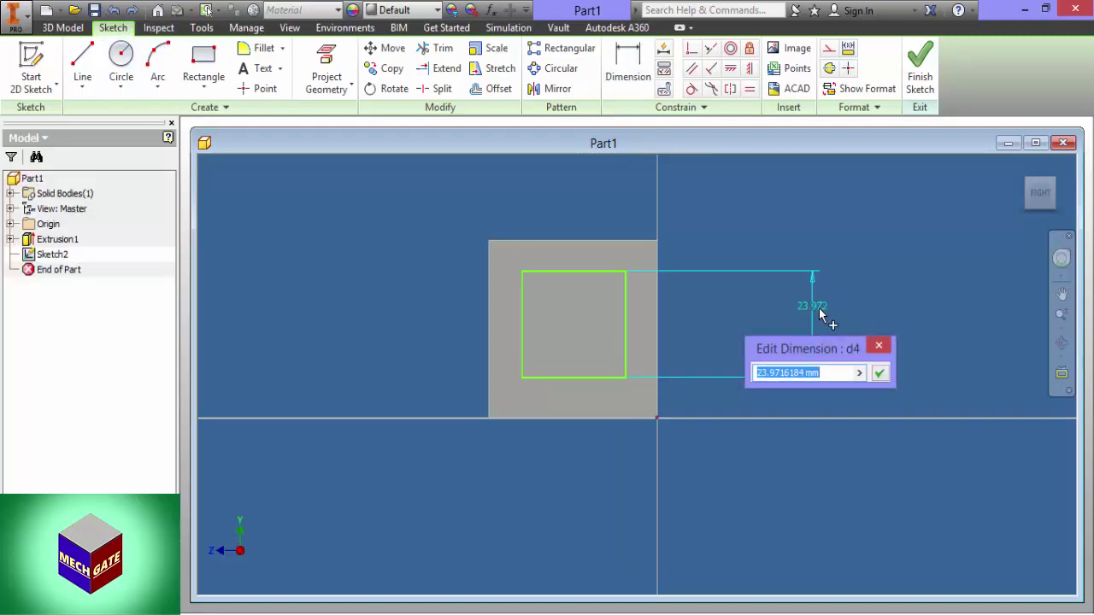
type("30")
key("Return")
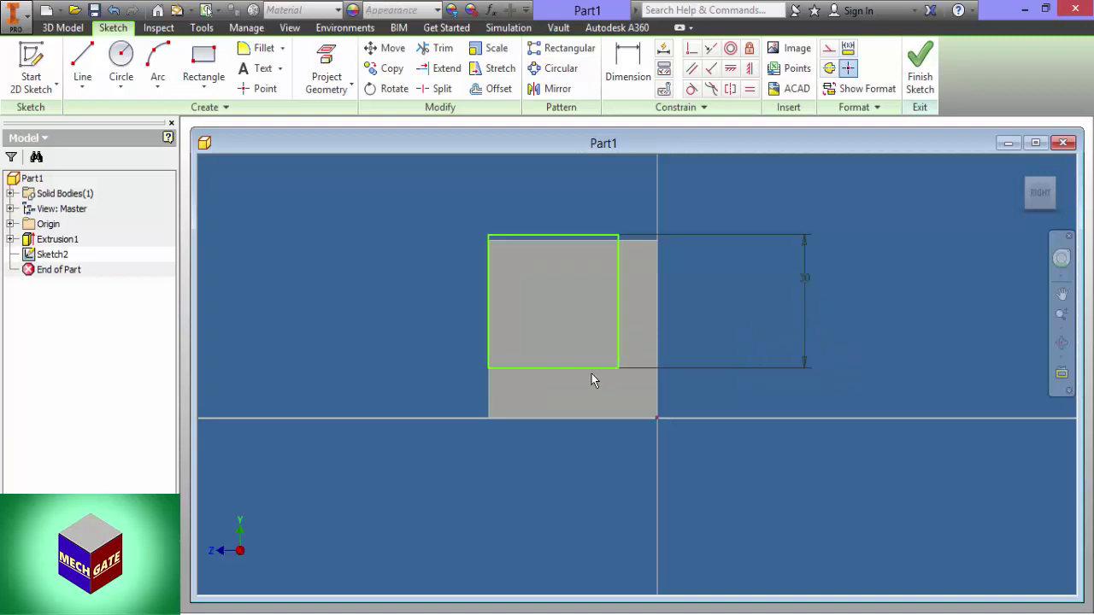
Dimension the inner rectangle's width as 24 mm and move the rectangle down so it lies within the face.
left_click(613, 75)
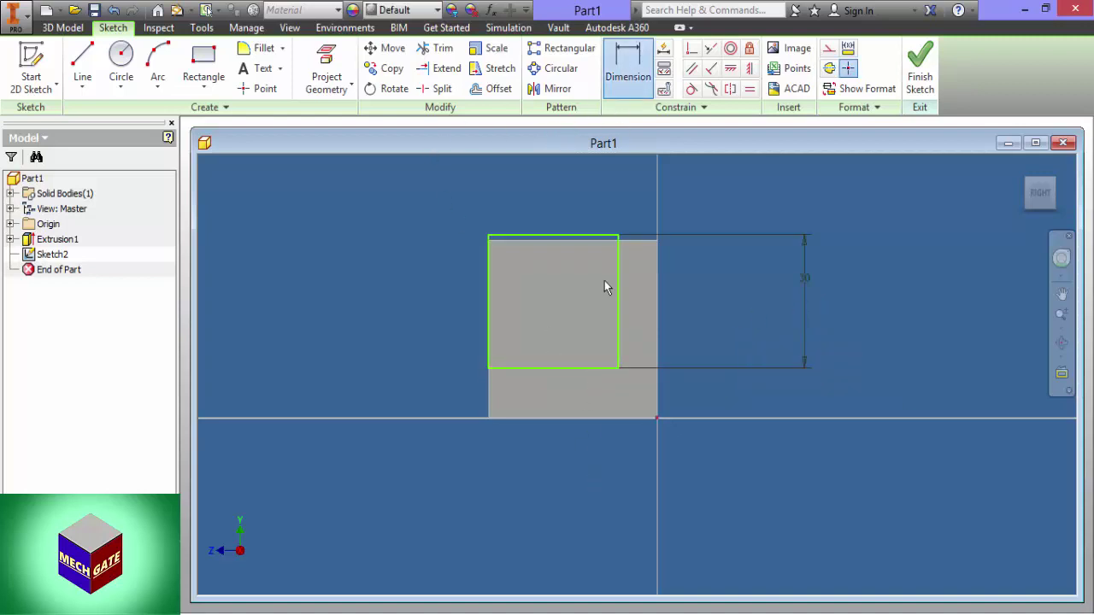
left_click(583, 368)
left_click(581, 483)
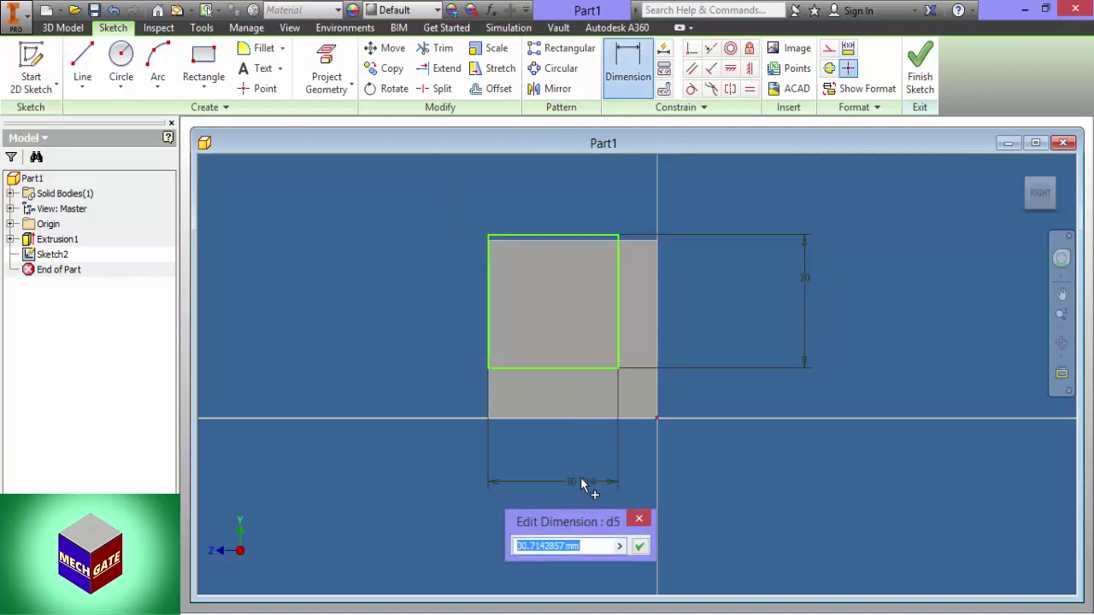
type("24")
key("Return")
right_click(670, 257)
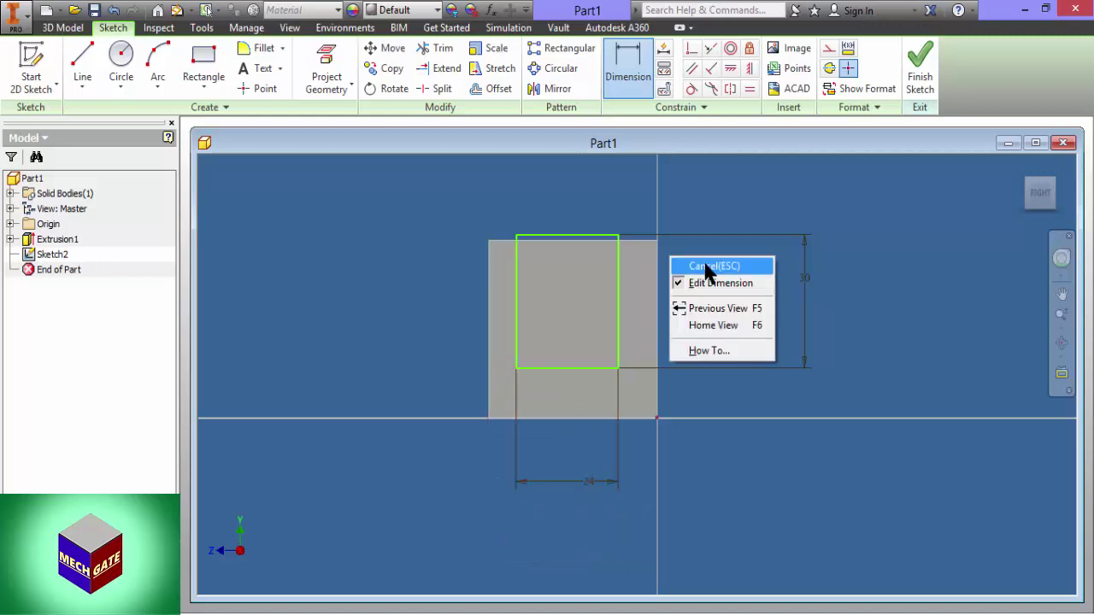
left_click(709, 267)
left_click_drag(617, 236, 614, 267)
Dimension the gap between the inner rectangle's right side and the cube face's right edge as 10 mm.
left_click(642, 53)
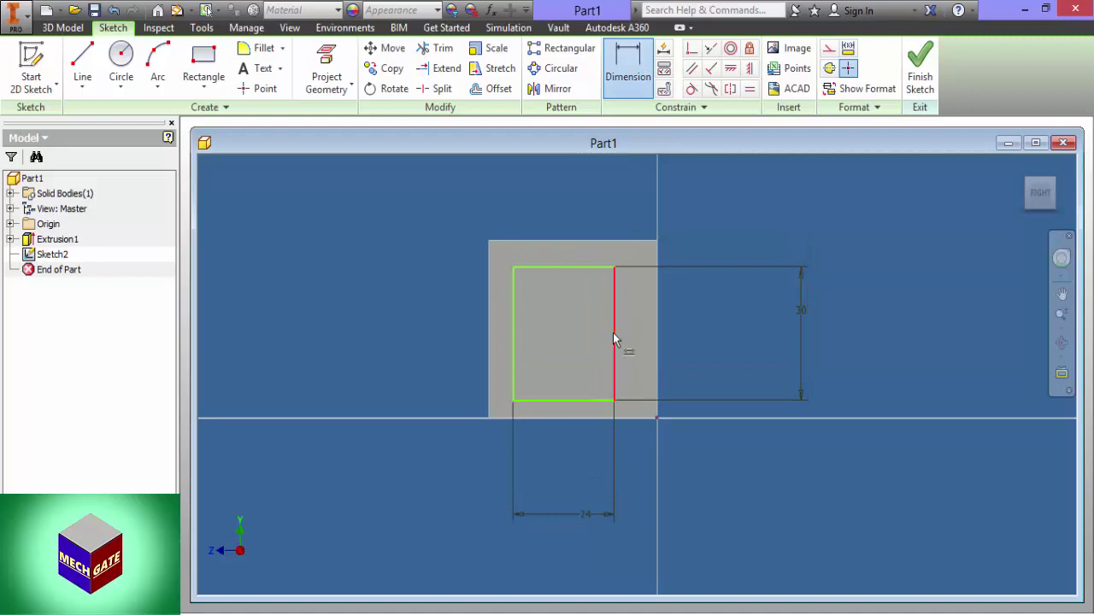
left_click(613, 338)
left_click(656, 332)
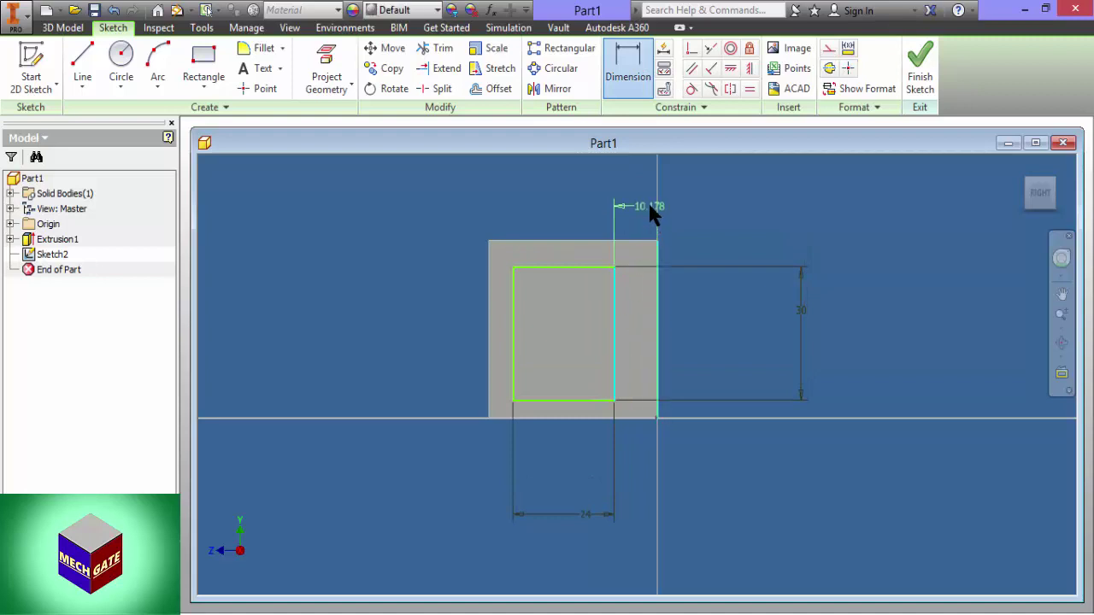
left_click(650, 212)
type("10")
key("Return")
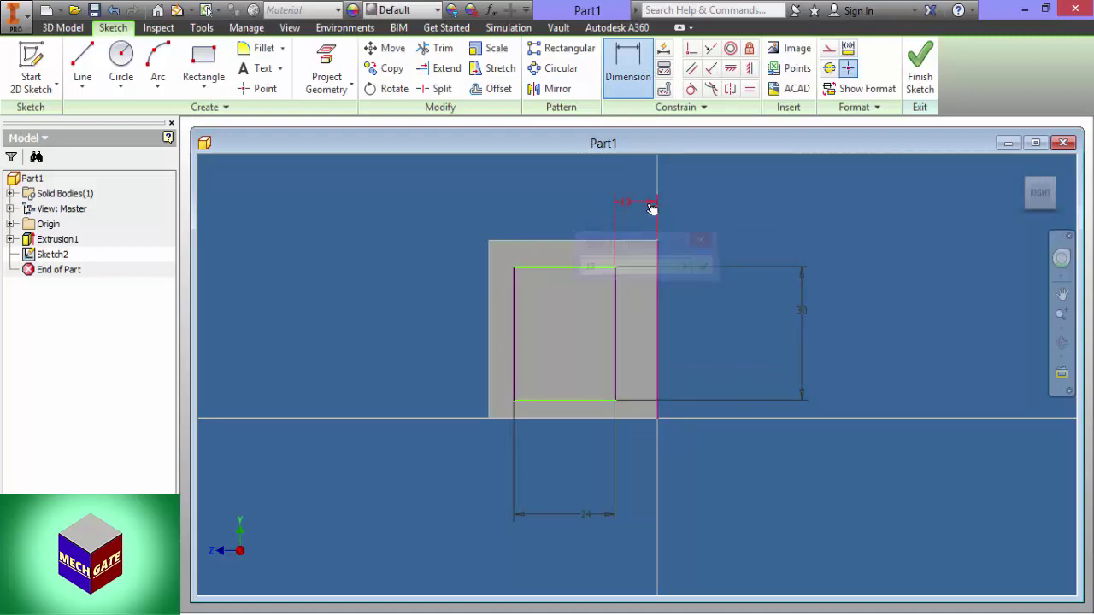
Delete the 10 mm side gap dimension from the sketch.
left_click(552, 266)
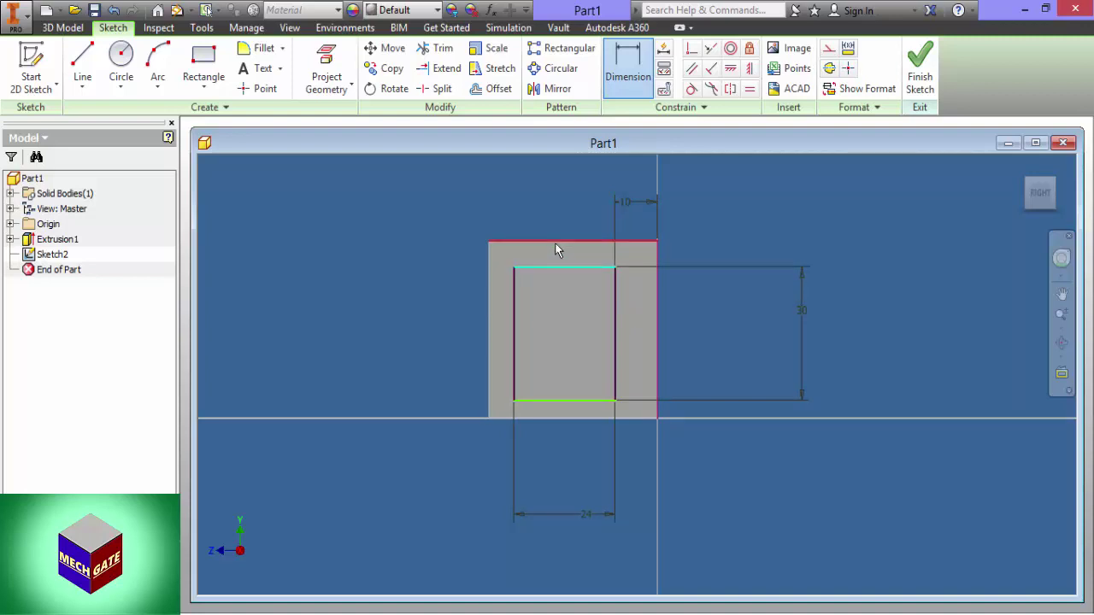
key("Escape")
key("Escape")
left_click(651, 210)
key("Delete")
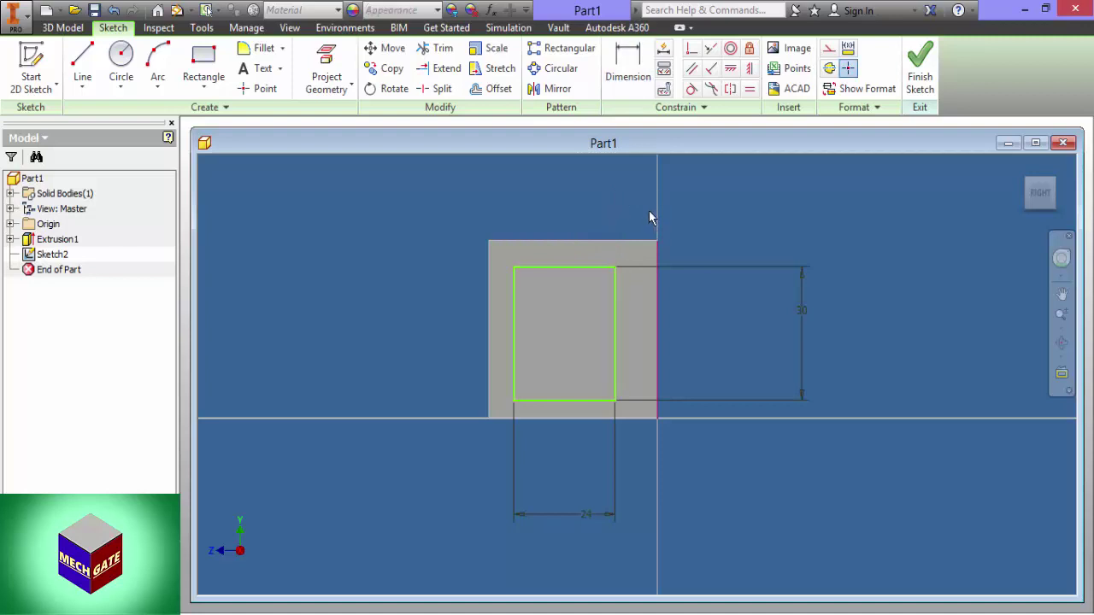
Dimension the gap from the cube face's right edge to the inner rectangle's right side as 8 mm.
left_click(633, 68)
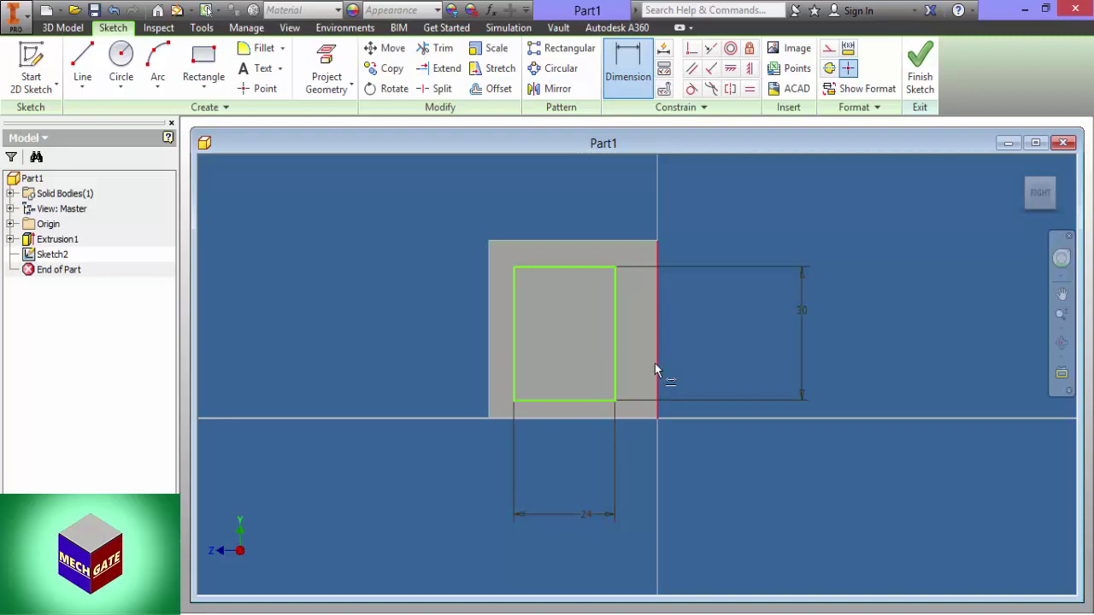
left_click(655, 370)
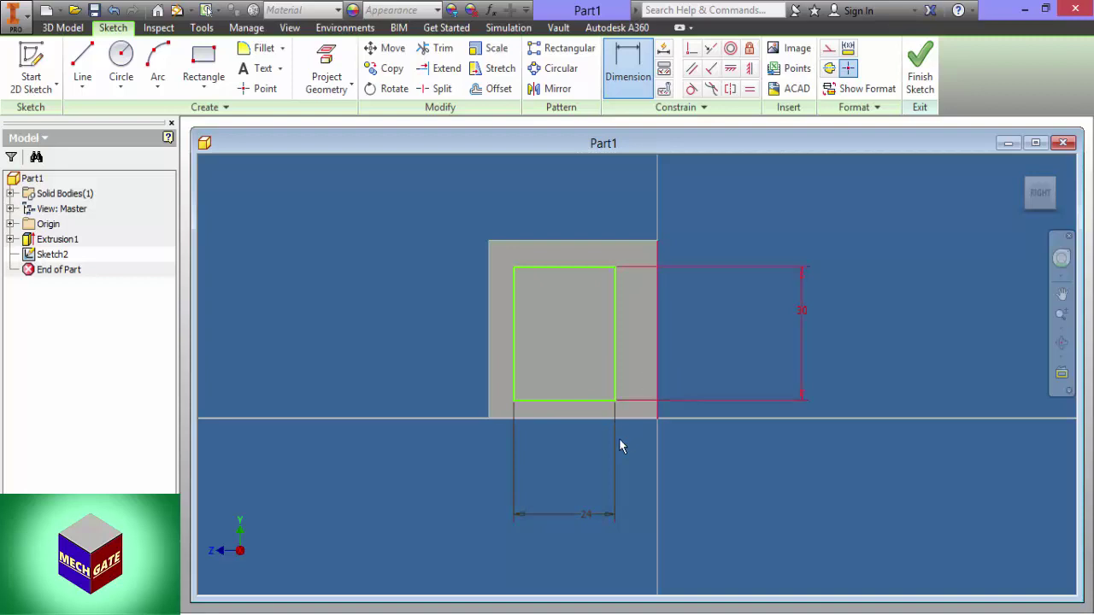
left_click(616, 372)
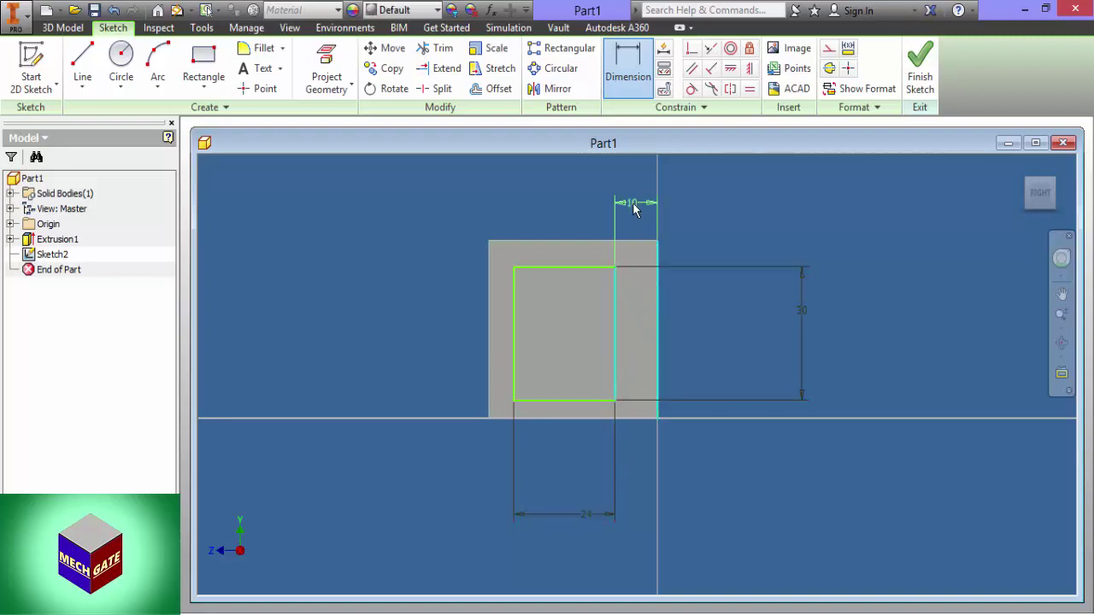
left_click(636, 208)
type("8")
key("Return")
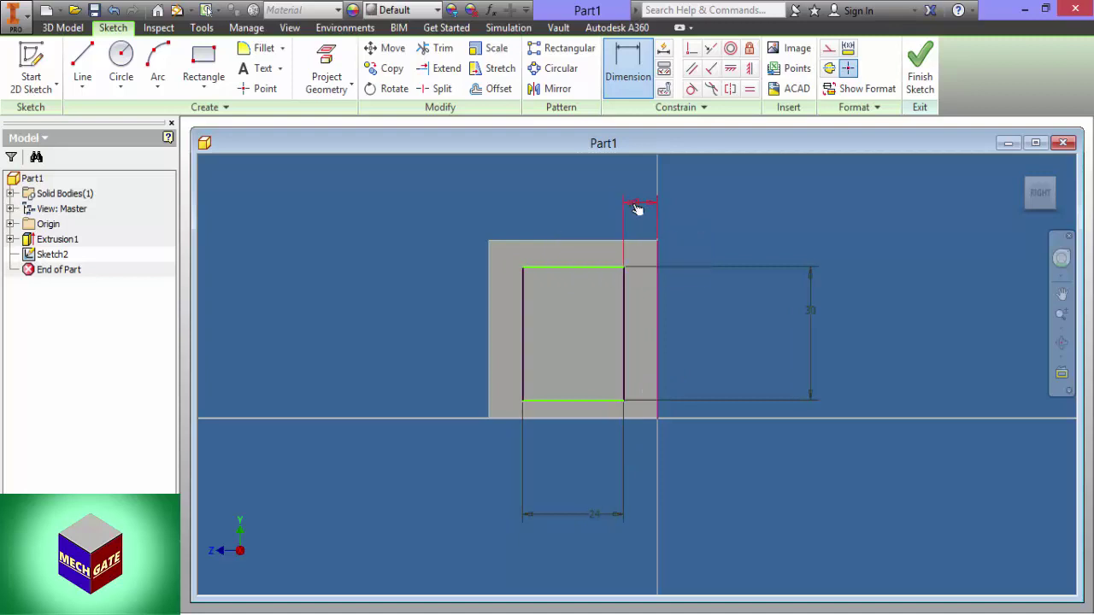
left_click(600, 266)
left_click(591, 240)
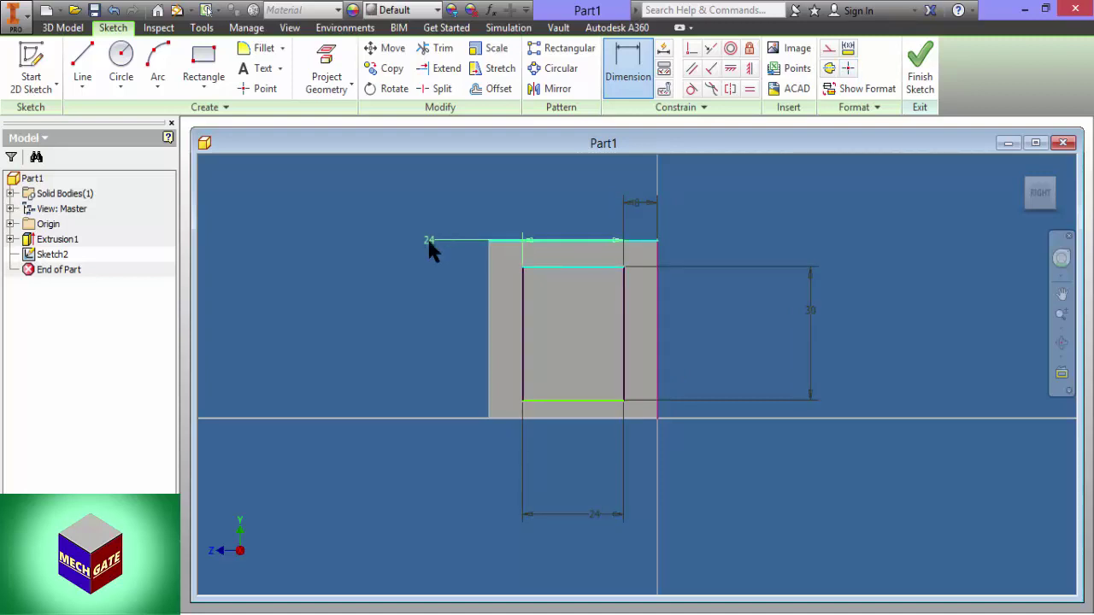
key("Escape")
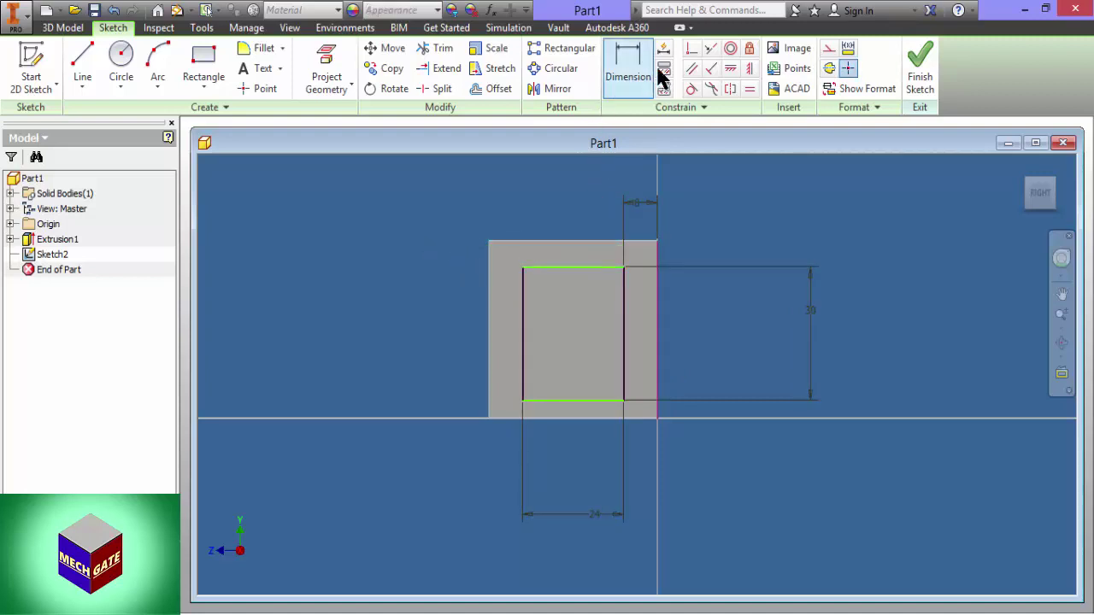
Dimension the gap between the cube face's top edge and the inner rectangle's top side as 10 mm.
left_click(637, 75)
left_click(575, 266)
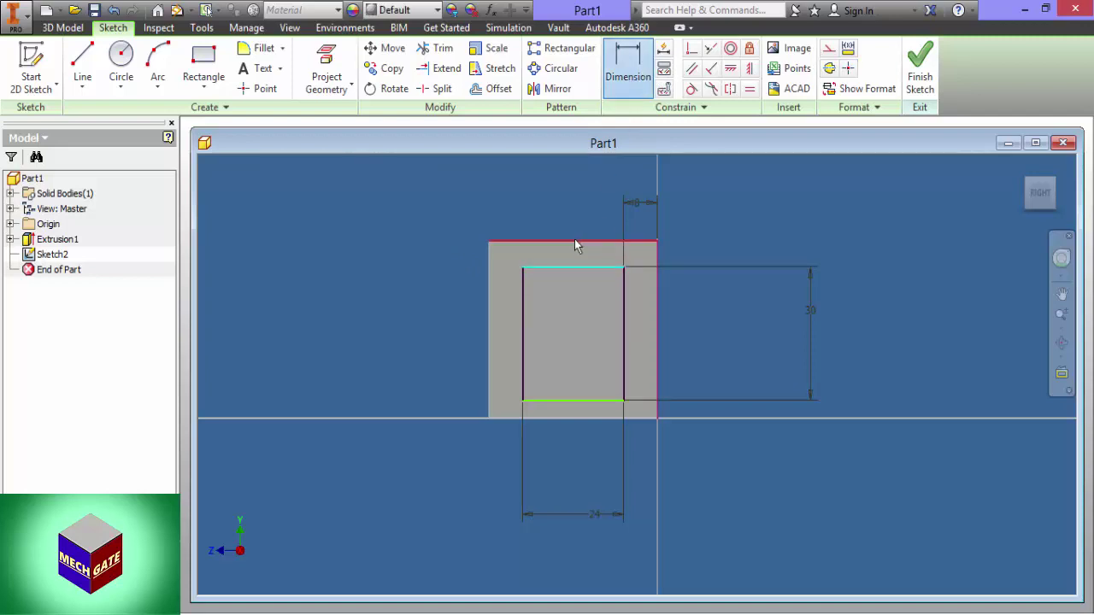
left_click(511, 242)
left_click(440, 251)
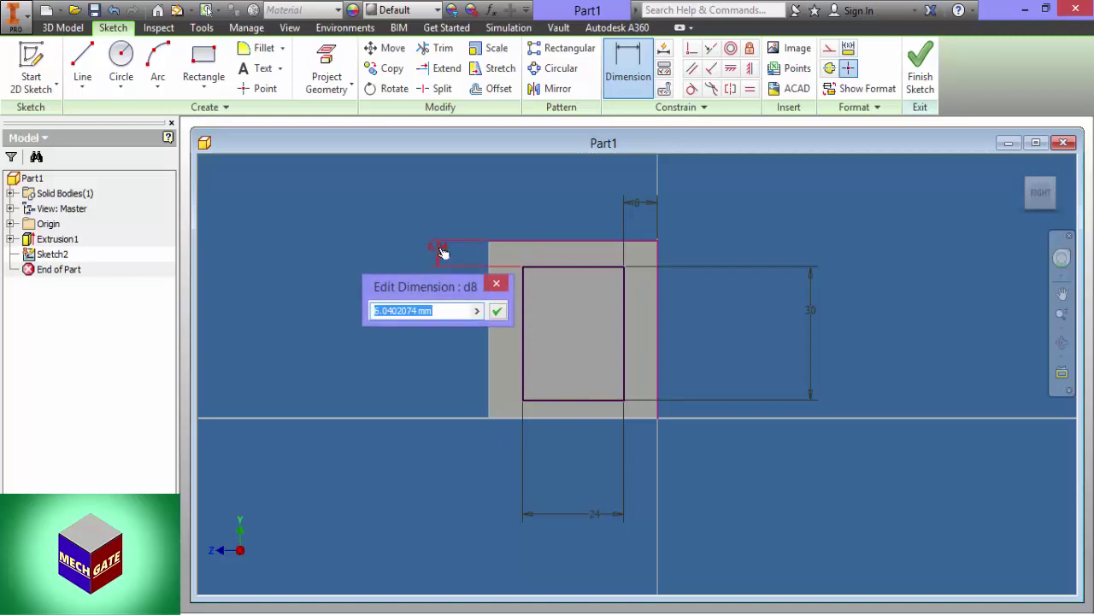
type("10")
key("Return")
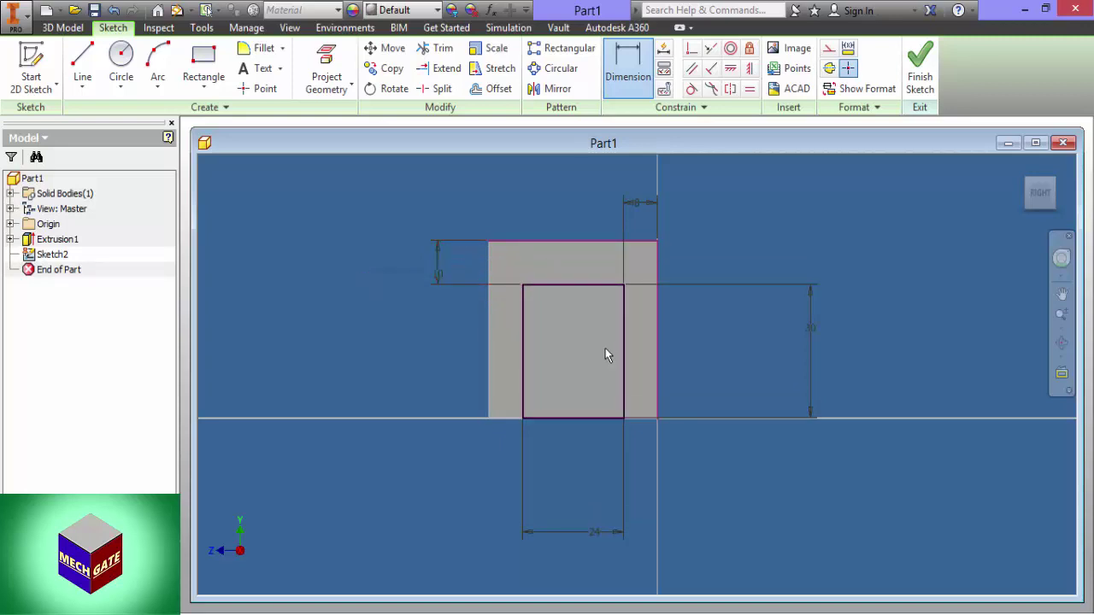
Set the gap above the inner rectangle to 5 mm.
right_click(563, 335)
left_click(440, 274)
double_click(441, 274)
key("Return")
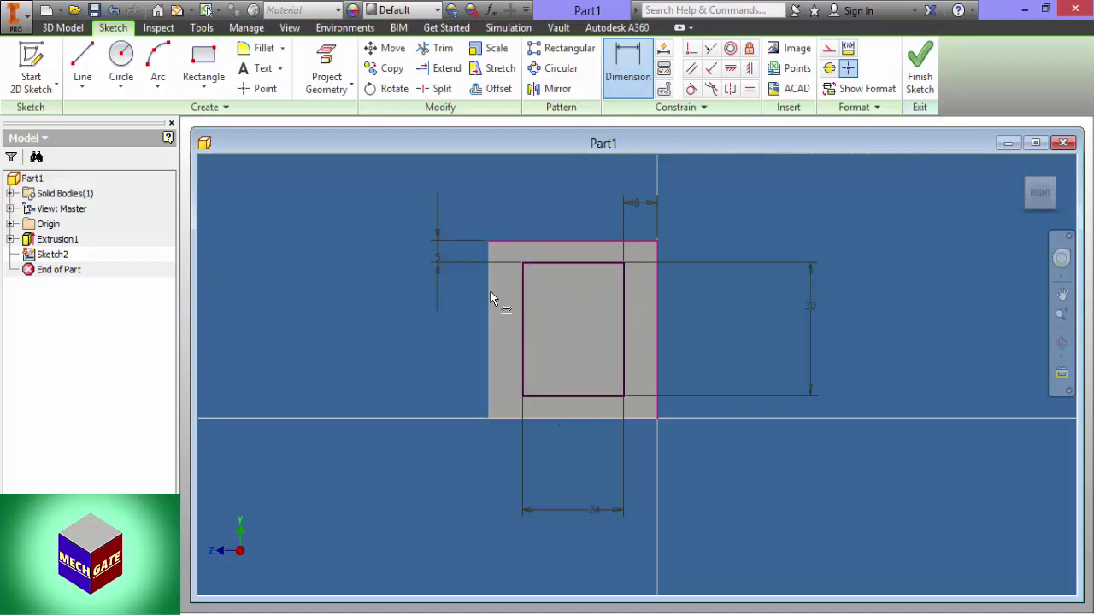
Finish the sketch and cut-extrude the 24 by 30 mm rectangle through the whole cube with extents set to All.
left_click(918, 61)
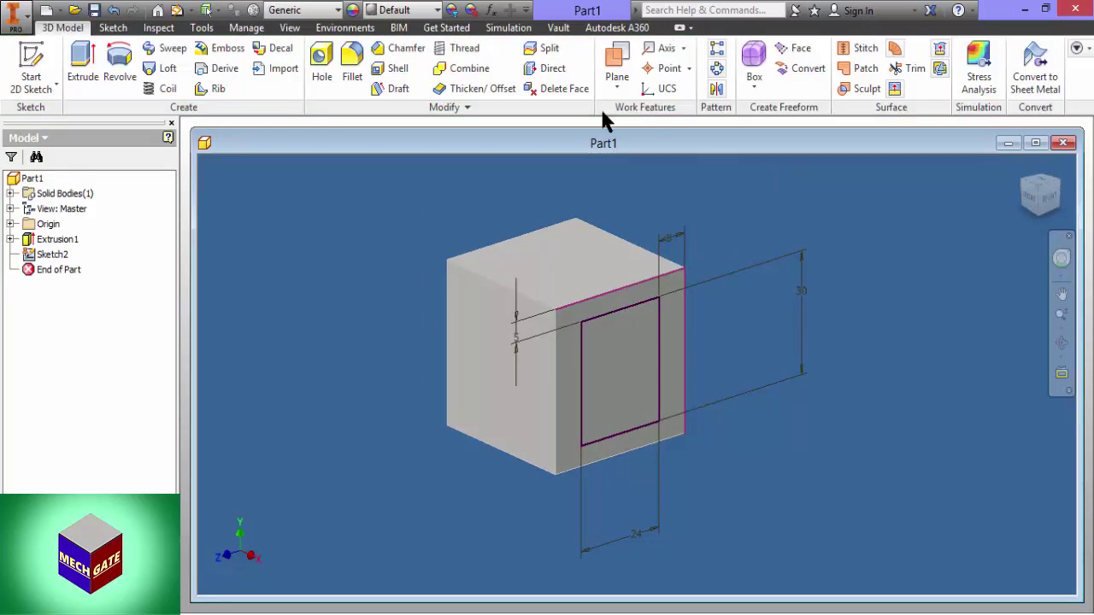
left_click(83, 61)
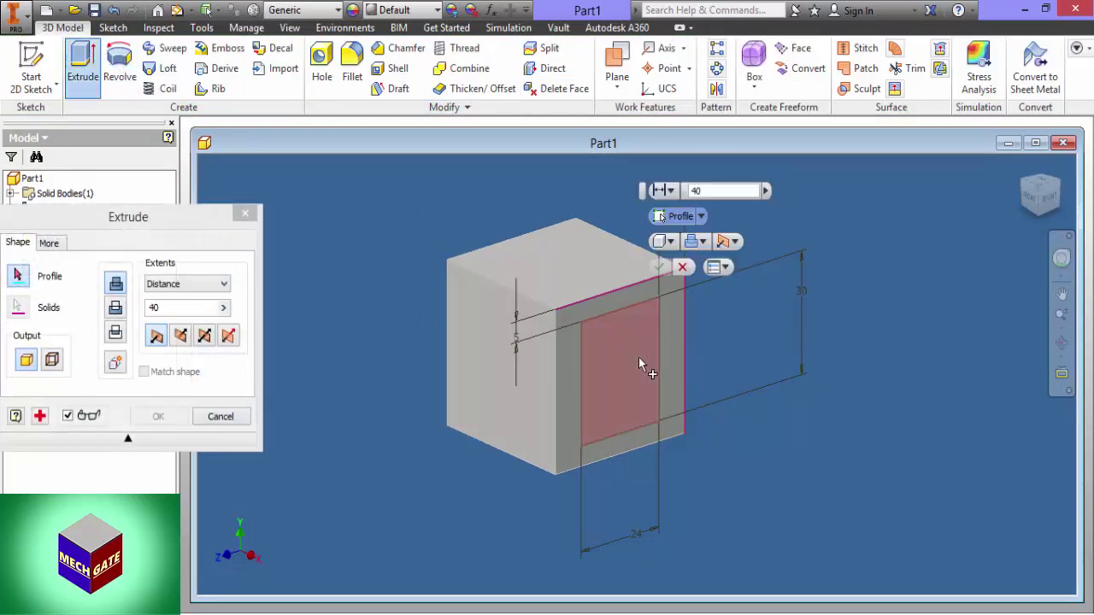
left_click(115, 308)
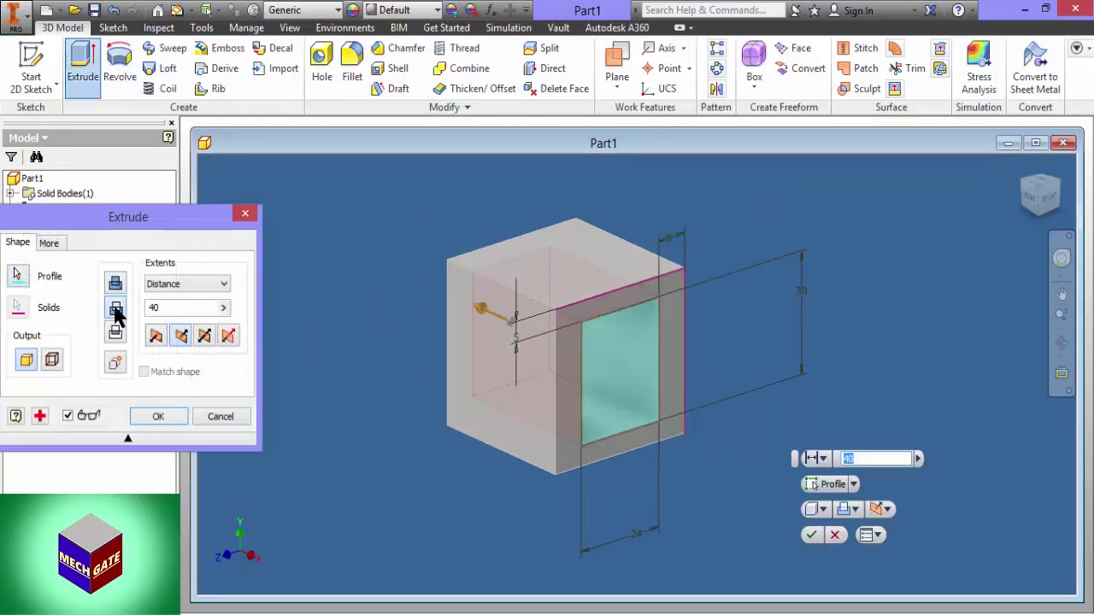
left_click(207, 284)
left_click(174, 335)
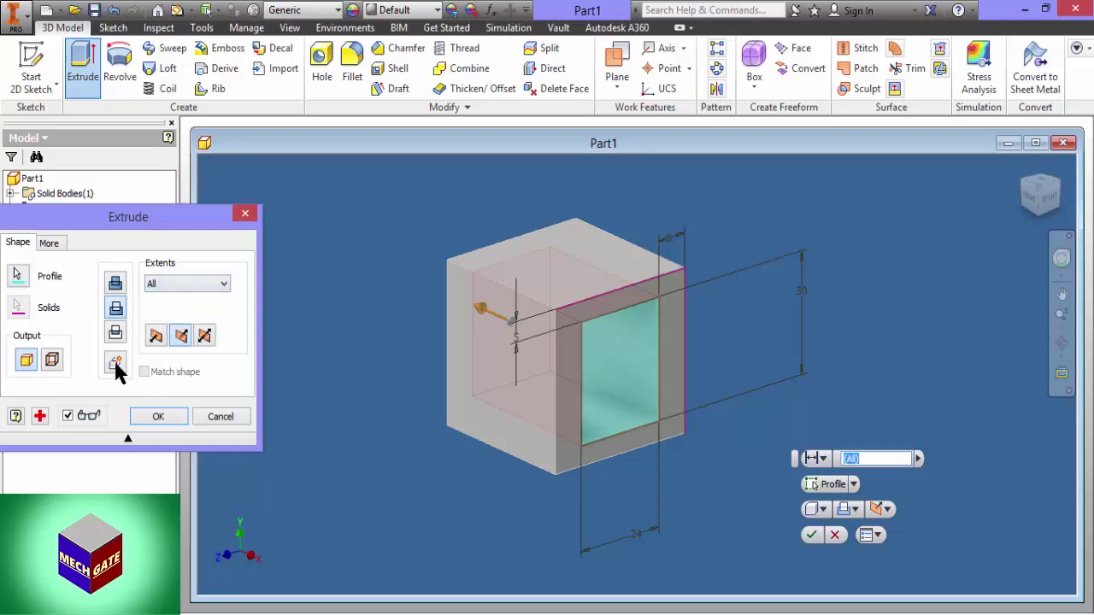
left_click(159, 416)
scroll(615, 378, "up", 4)
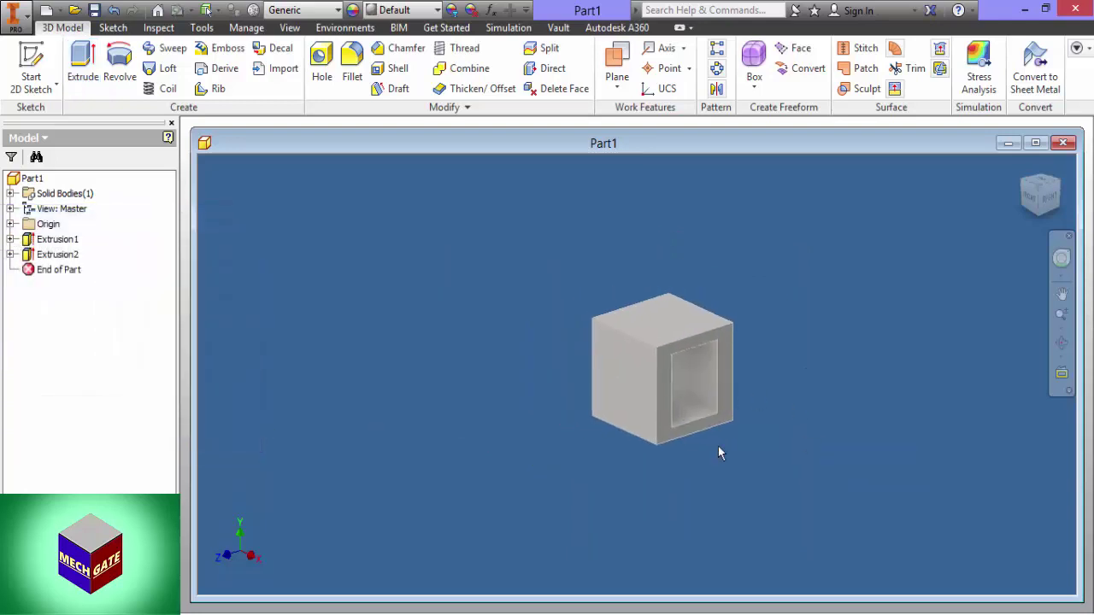
Check the boss dimensions in the reference drawing and start a new sketch on the cube's front face.
key("alt+Tab")
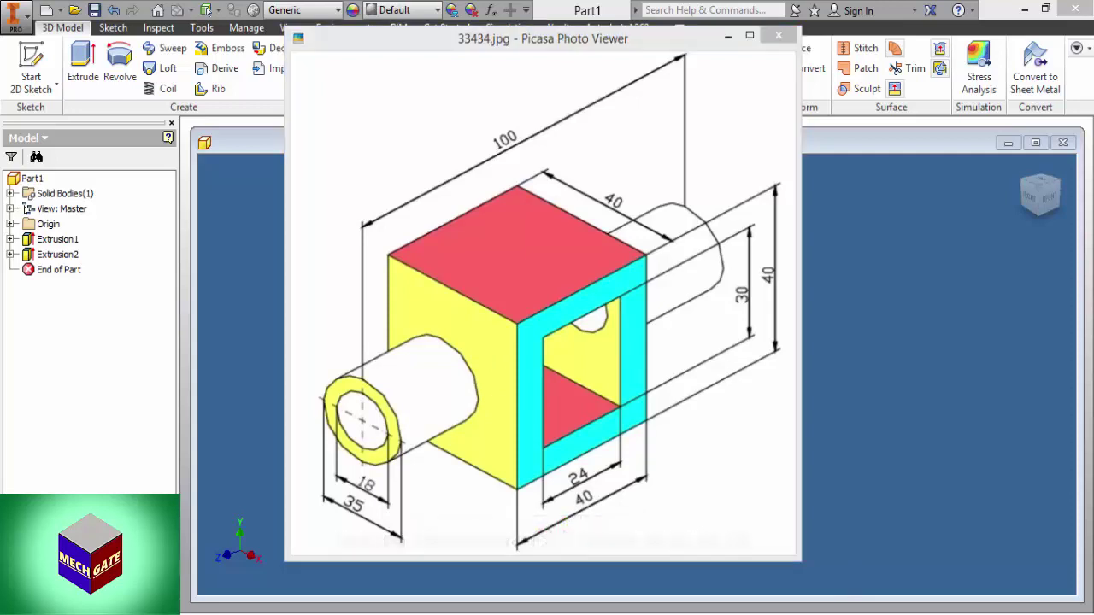
key("Escape")
left_click(651, 402)
left_click(699, 379)
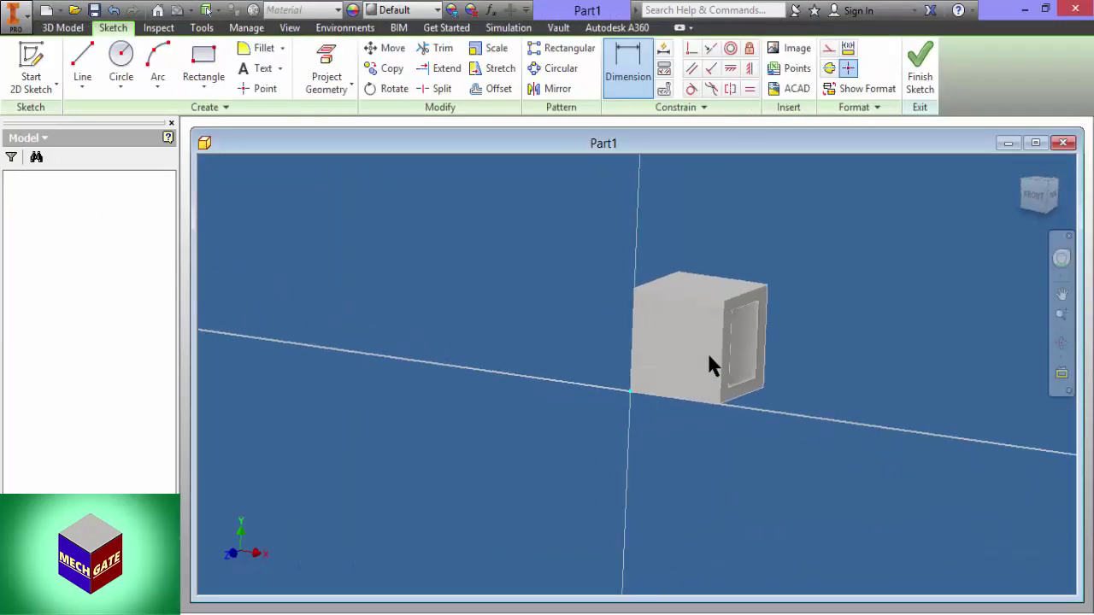
scroll(707, 321, "up", 3)
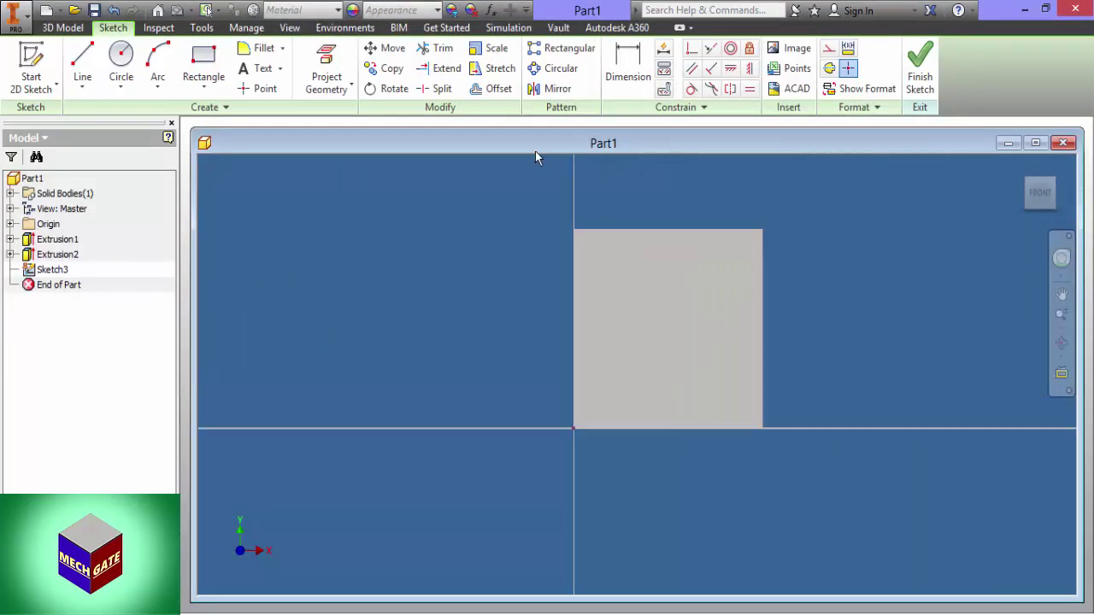
Sketch a circle about 23 mm in diameter near the middle of the front face.
left_click(121, 64)
left_click(674, 331)
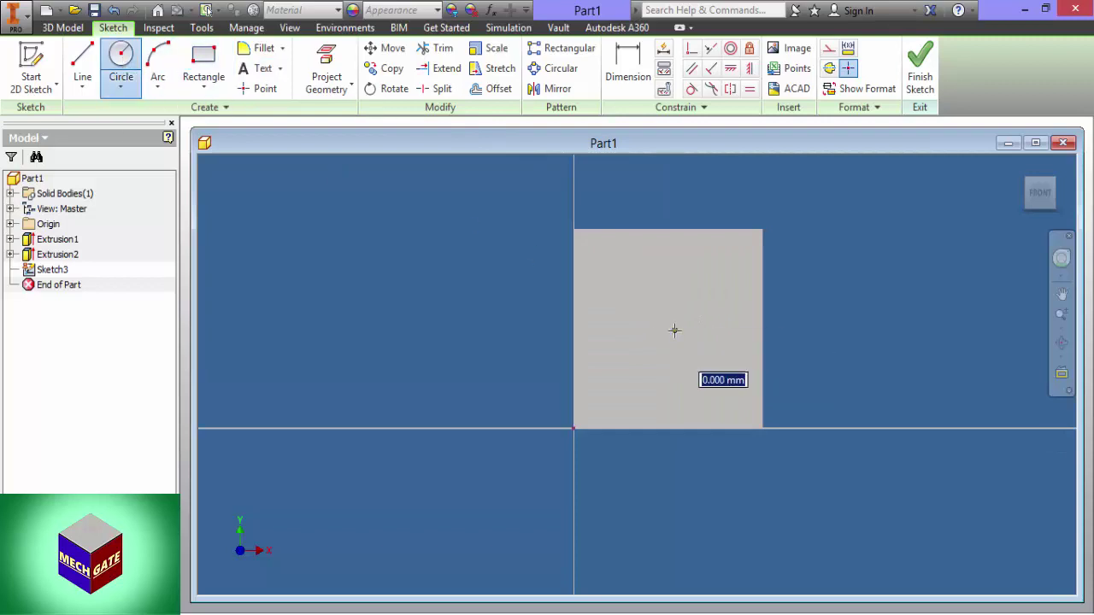
left_click(721, 276)
Dimension the circle's diameter as 35 mm.
right_click(722, 275)
left_click(751, 288)
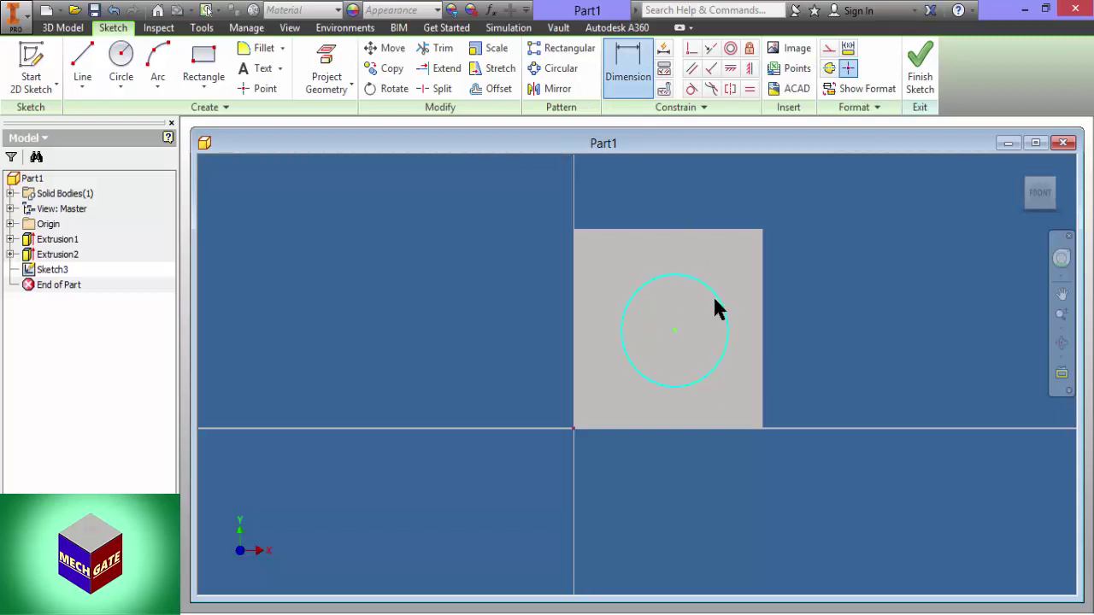
left_click(712, 295)
left_click(852, 308)
type("3")
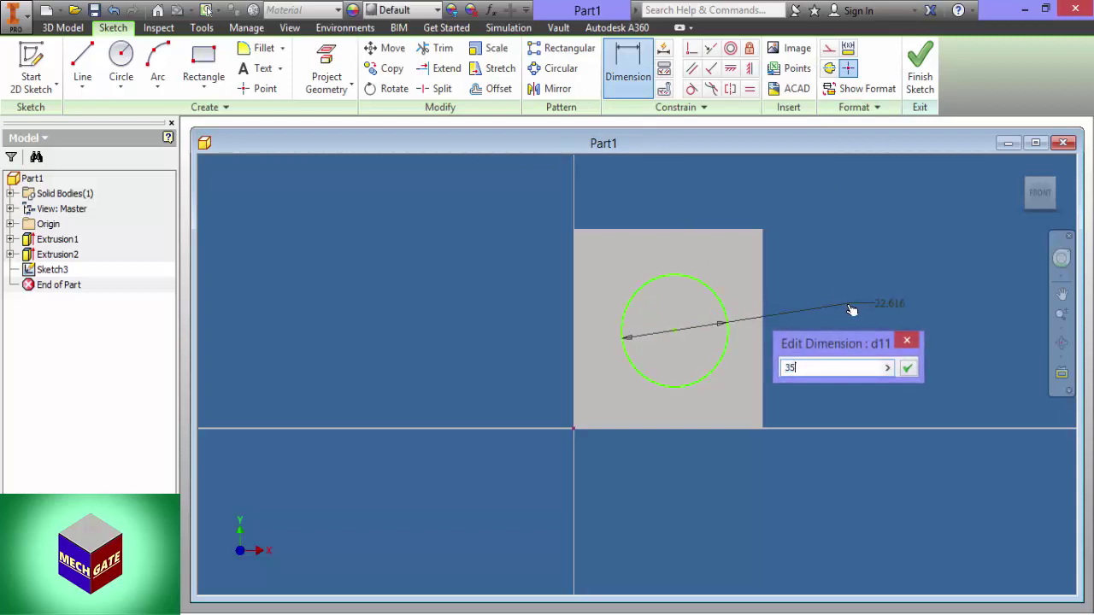
type("5")
key("Return")
scroll(862, 248, "up", 2)
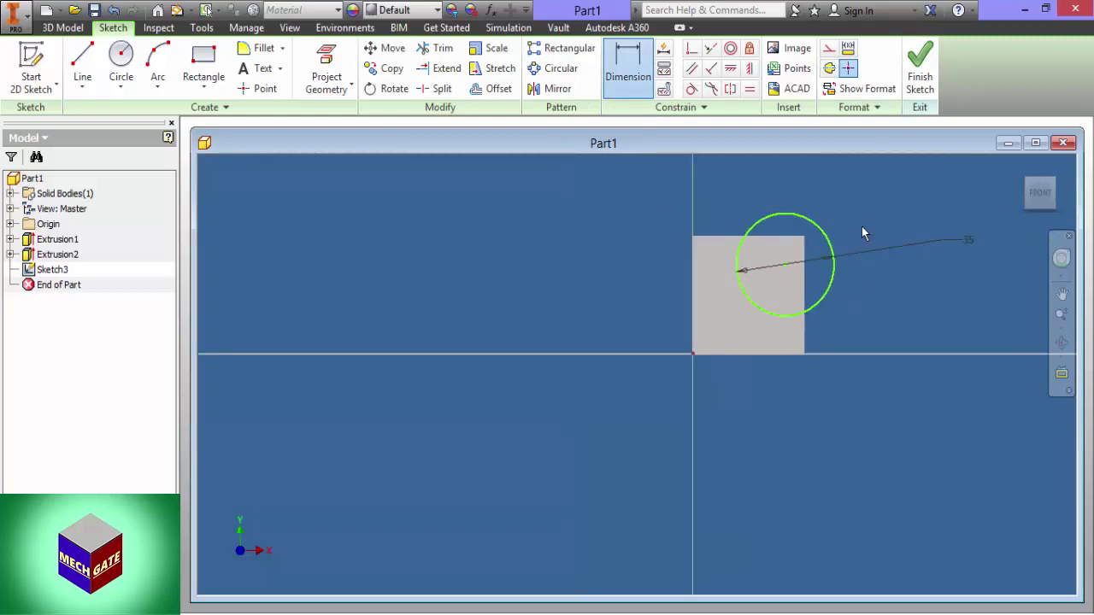
right_click(858, 202)
left_click(871, 211)
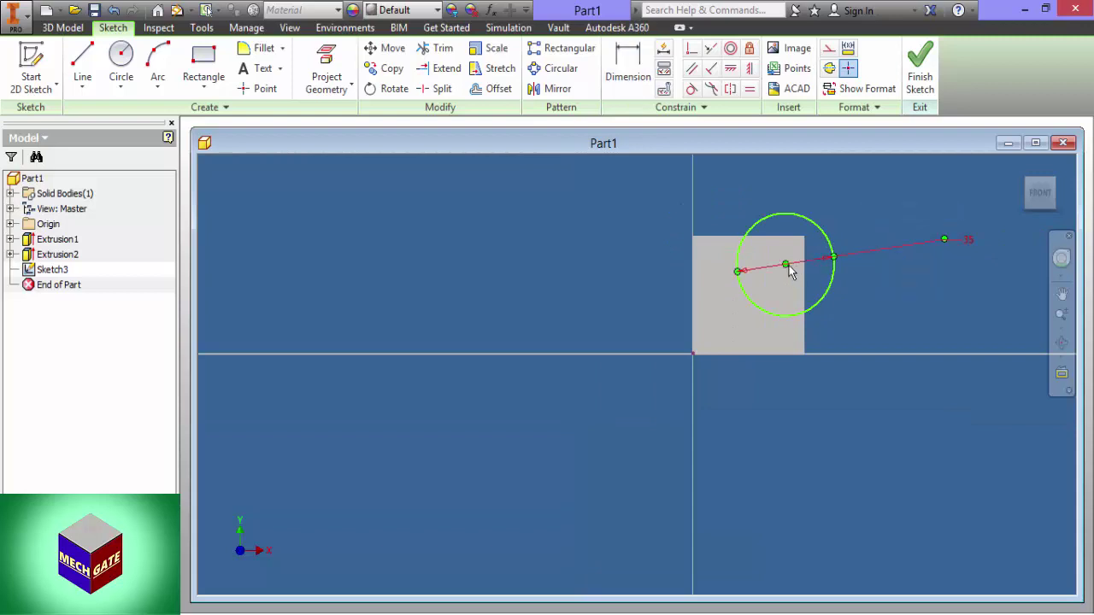
Consult the reference drawing, then project the front face's right and bottom edges into the sketch.
scroll(793, 304, "down", 3)
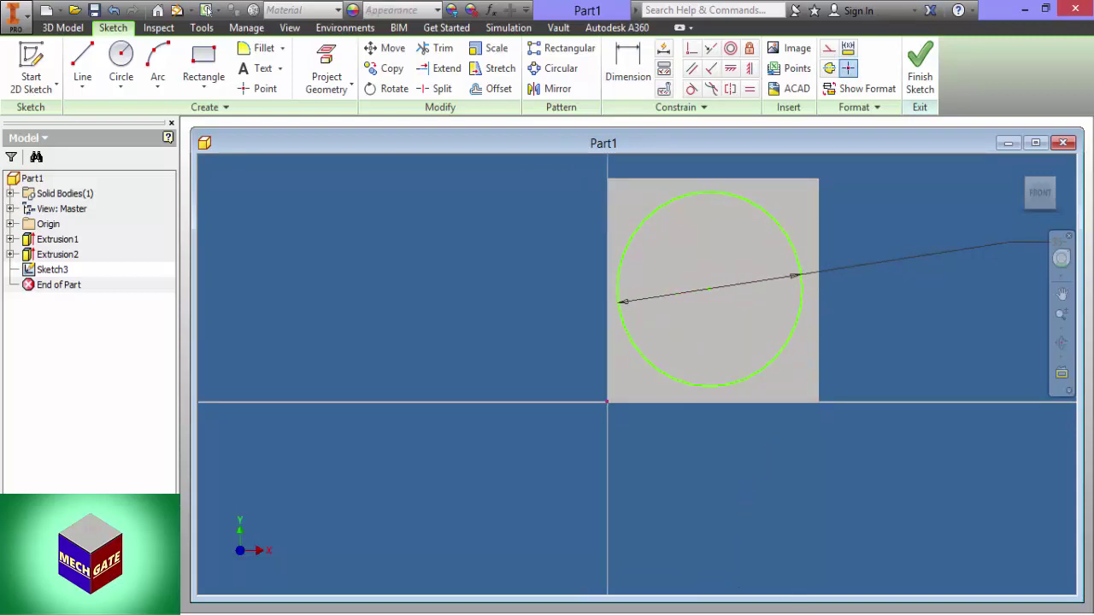
key("alt+Tab")
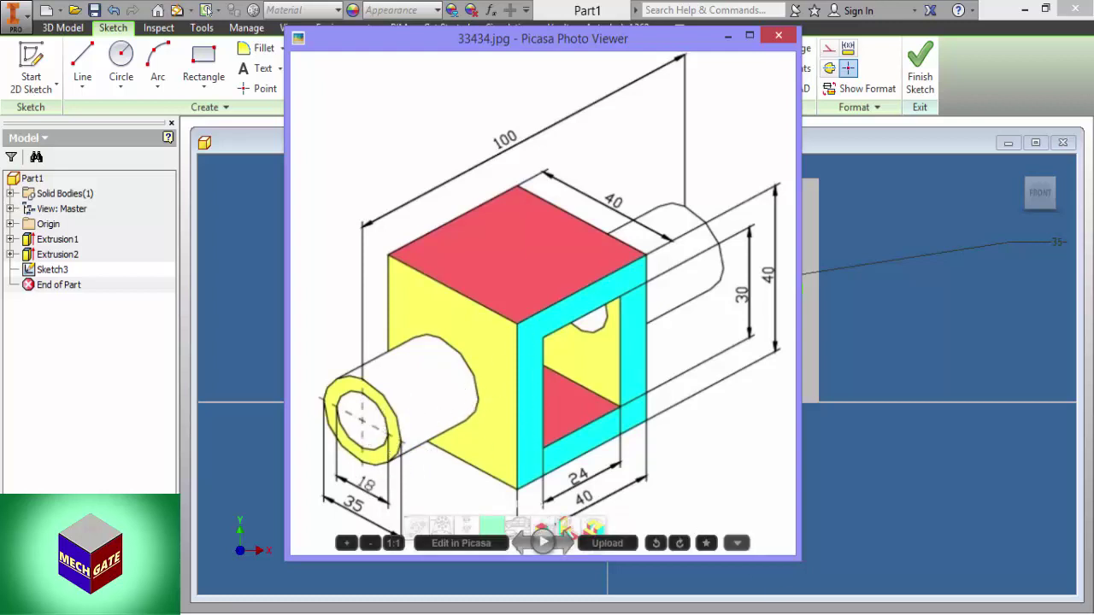
left_click(825, 509)
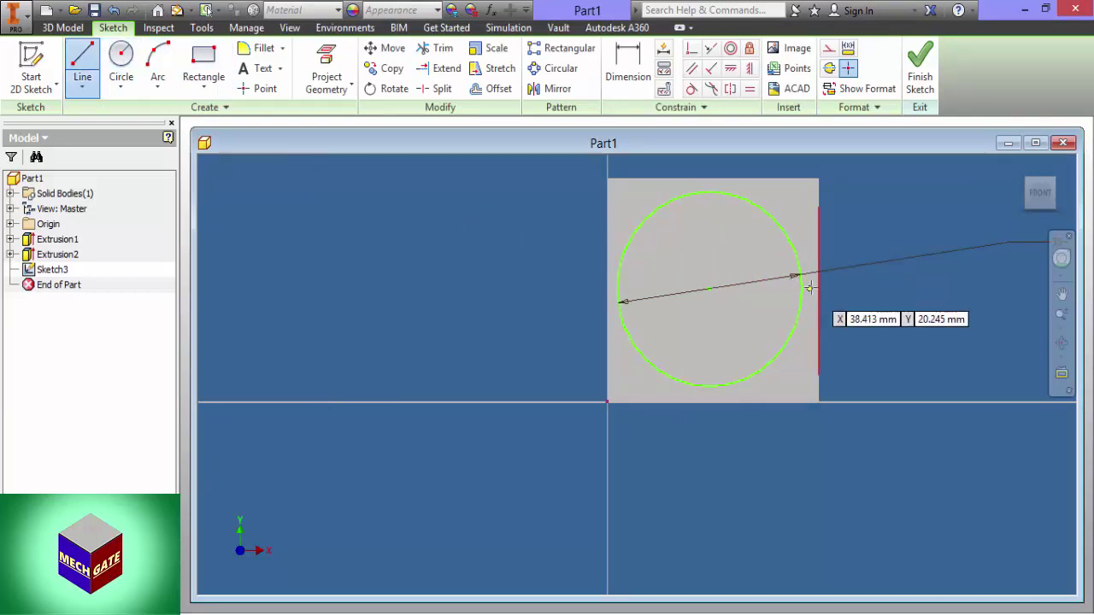
left_click(327, 64)
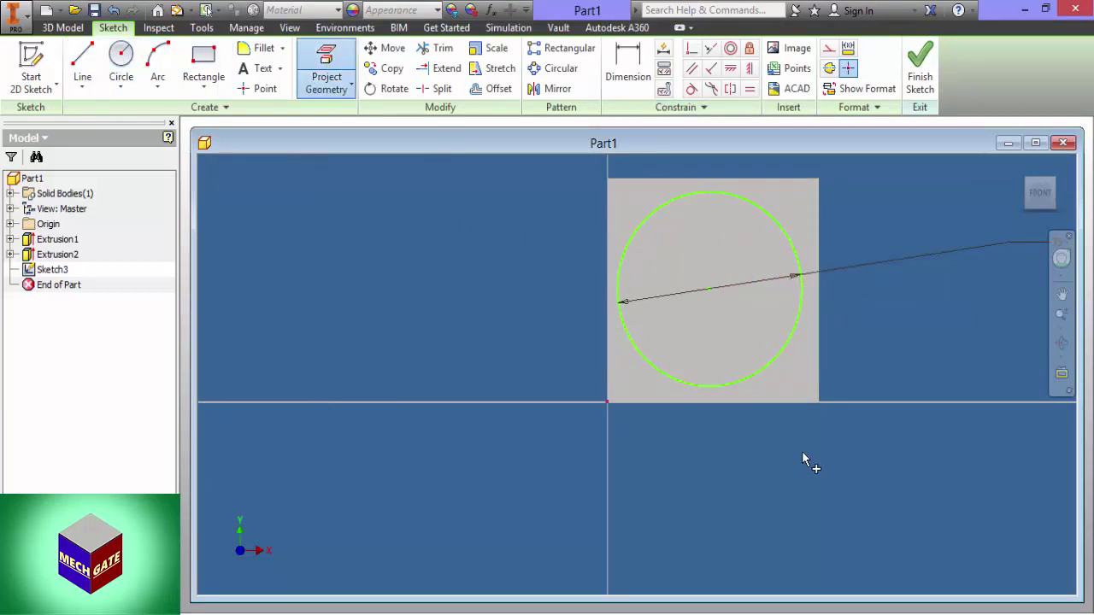
left_click(818, 355)
Draw a horizontal line about 25 mm long inward from the right edge's midpoint, and move the circle up away from it.
left_click(83, 66)
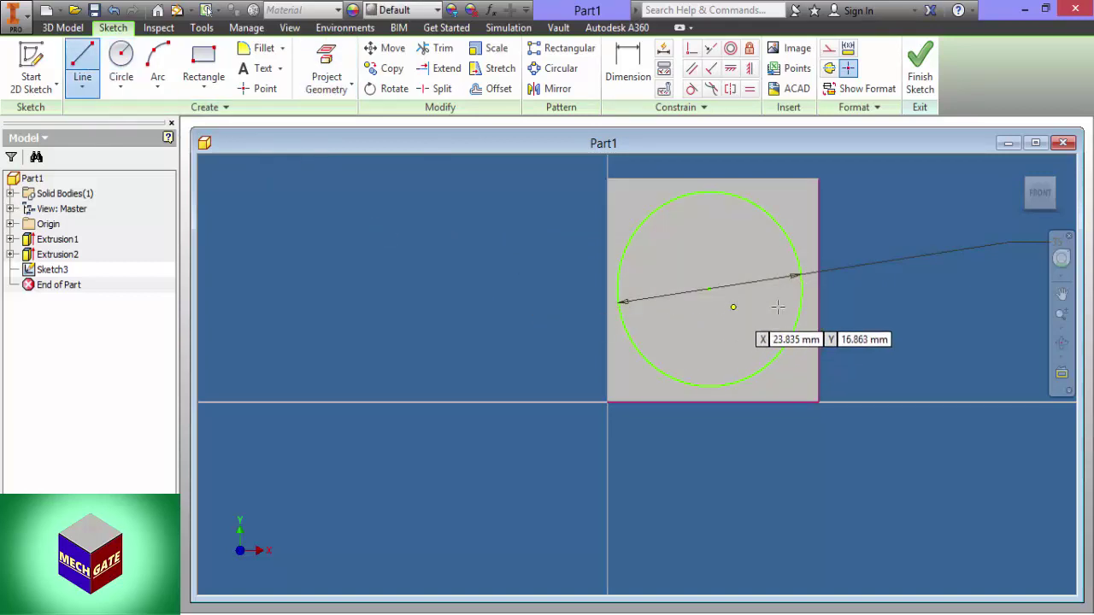
left_click(819, 292)
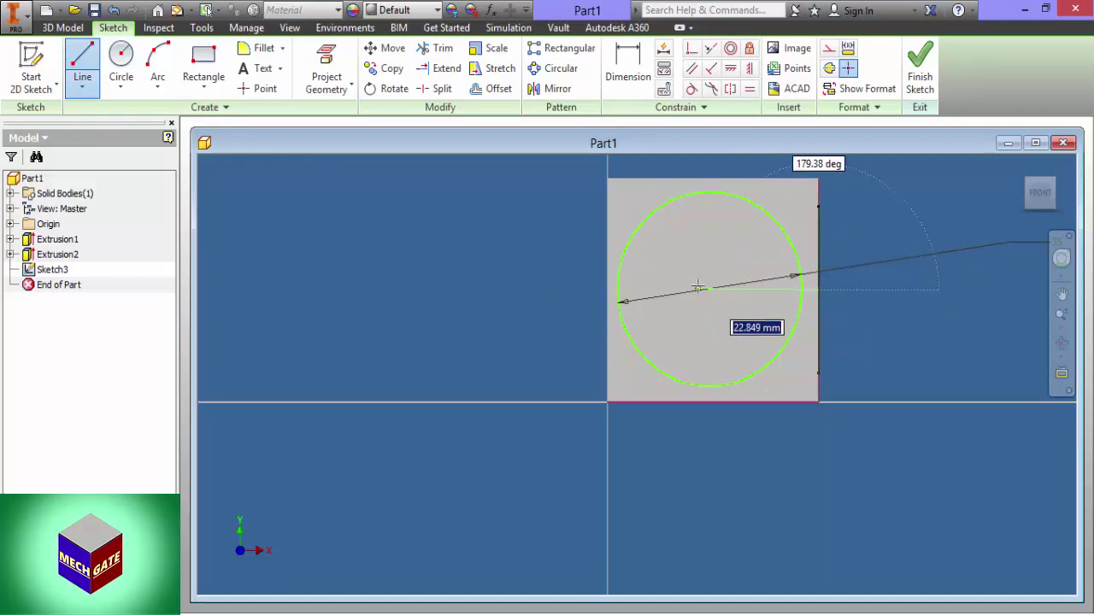
left_click(688, 291)
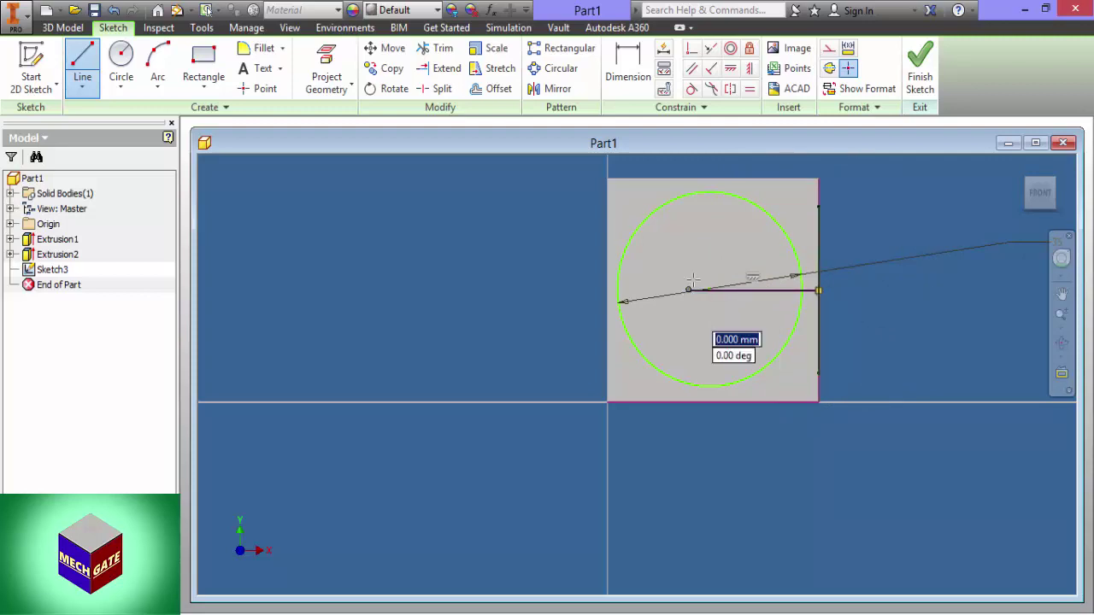
right_click(692, 271)
left_click(732, 278)
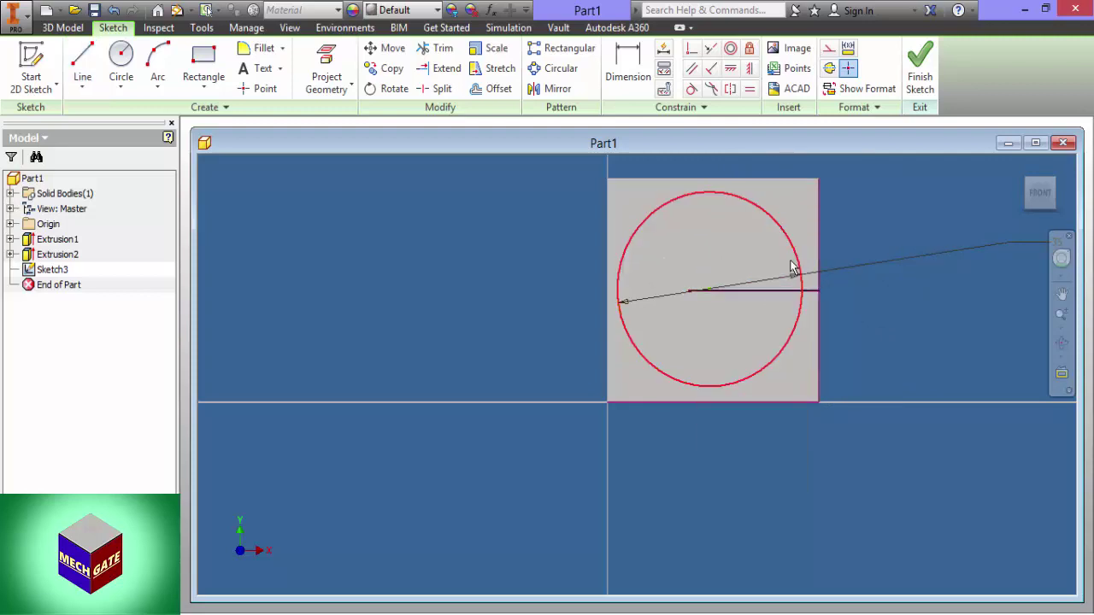
left_click_drag(709, 273, 709, 236)
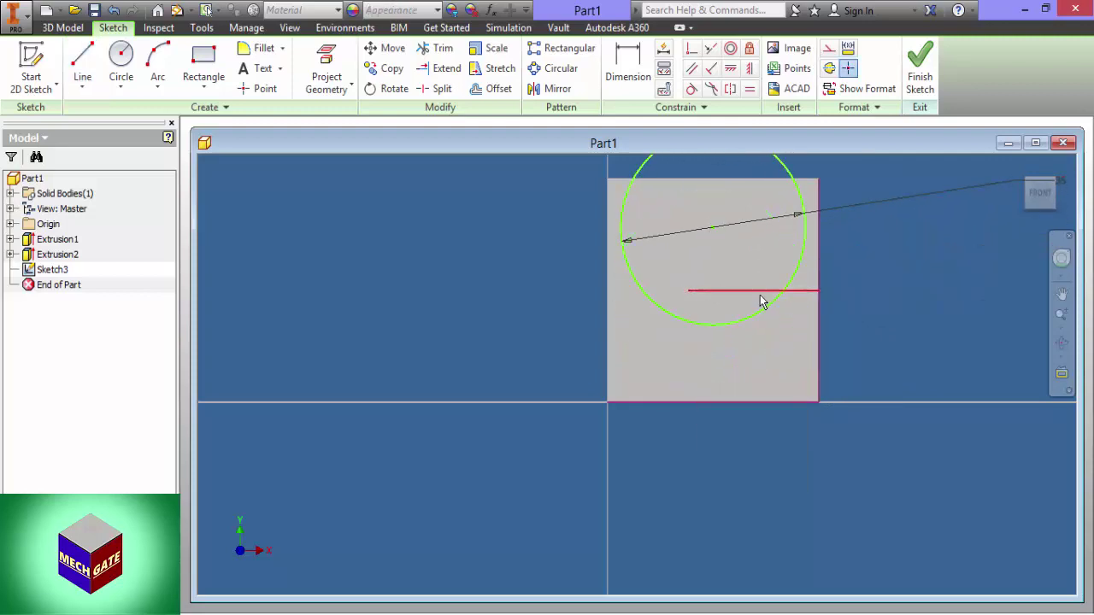
Dimension the horizontal line's length as 20 mm so its inner end marks the face centre.
left_click(1061, 343)
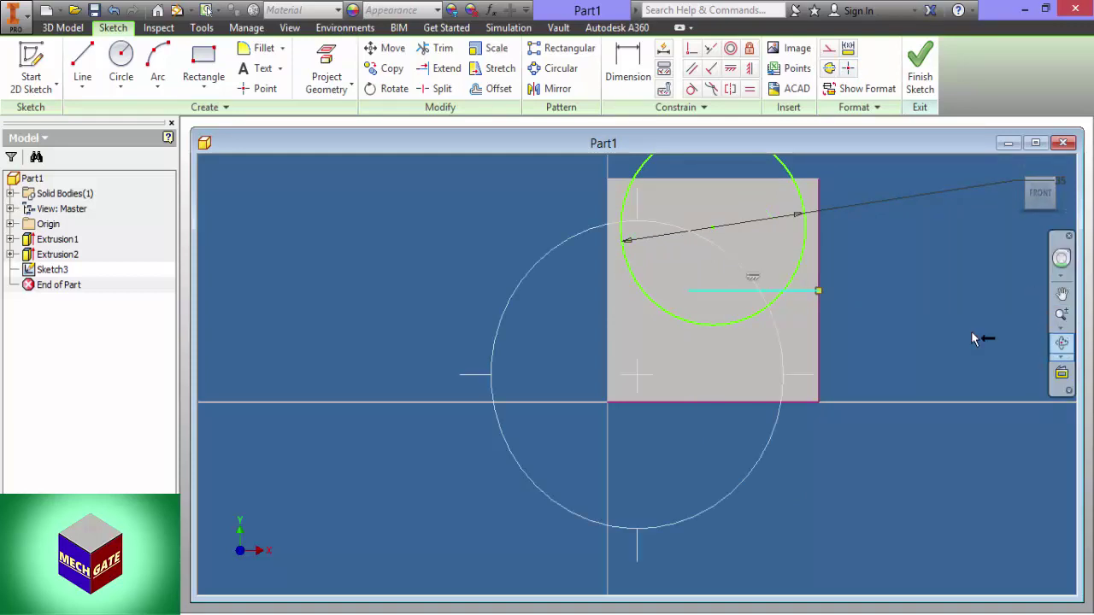
left_click_drag(698, 322, 713, 305)
right_click(713, 305)
left_click(750, 300)
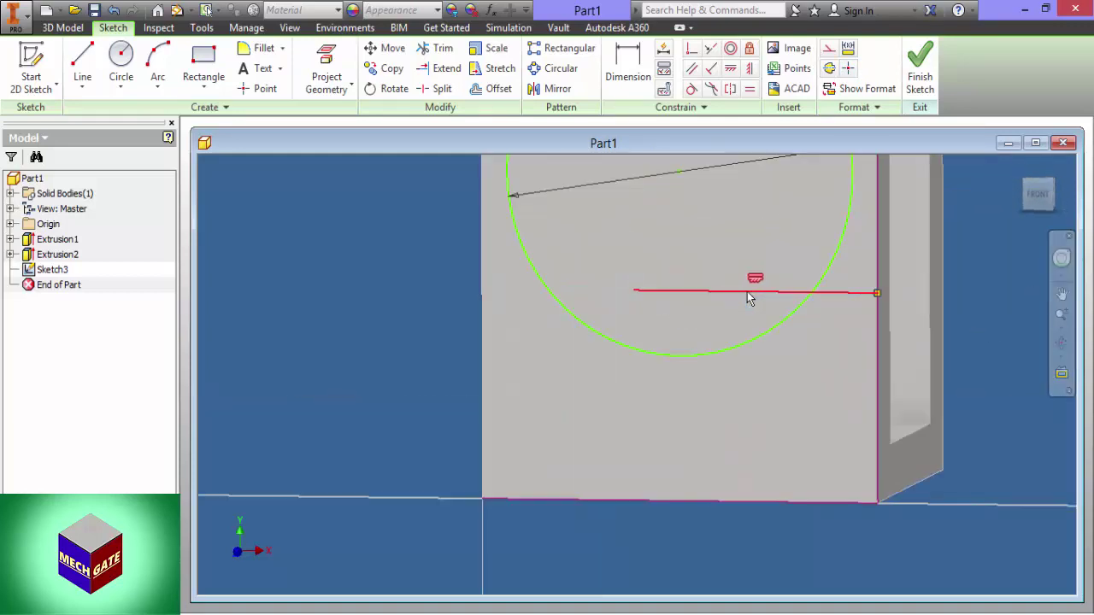
left_click(628, 69)
left_click(755, 293)
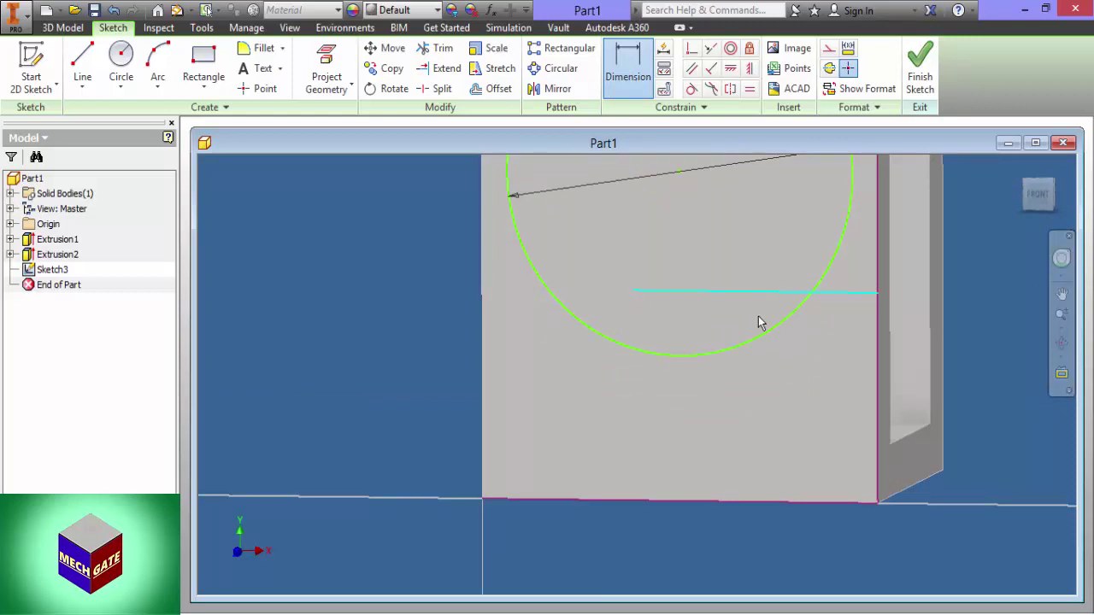
left_click(762, 383)
type("20")
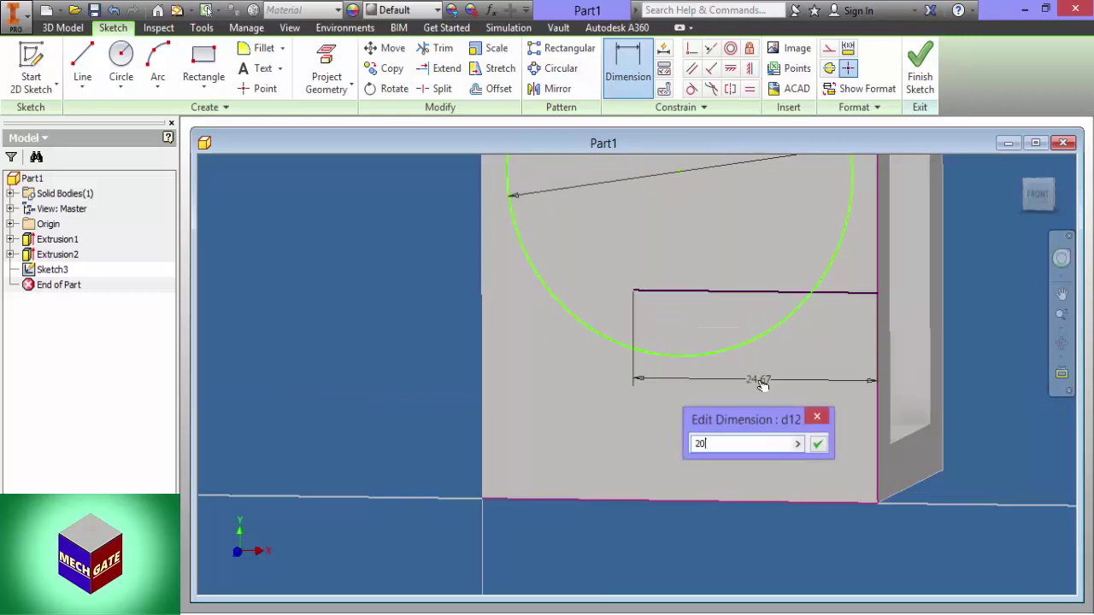
key("Return")
scroll(737, 336, "down", 2)
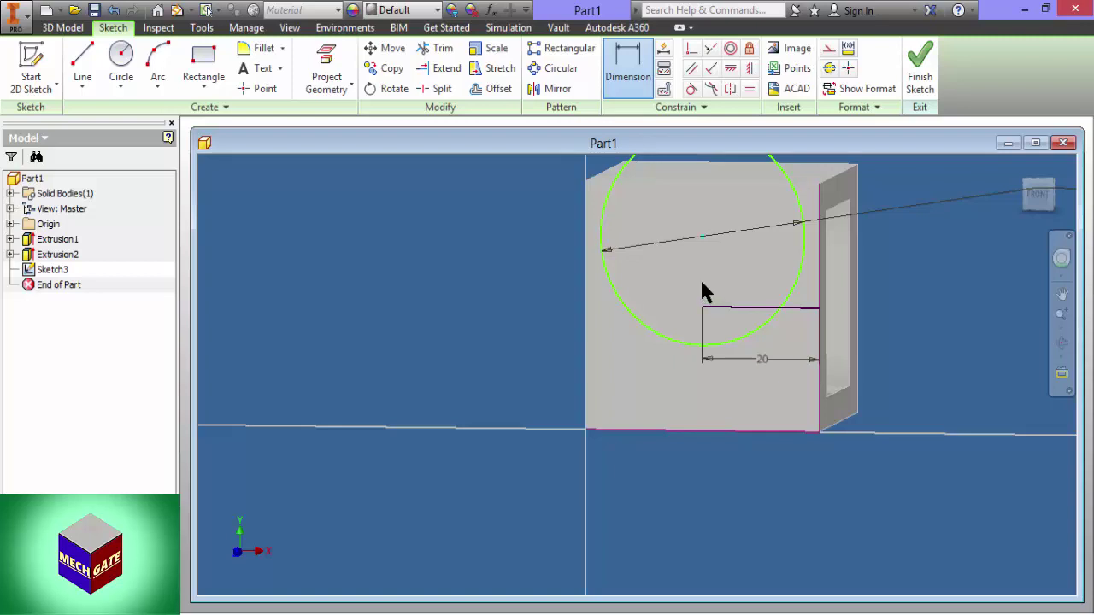
Move the circle's centre onto the inner endpoint of the 20 mm line and finish the sketch.
key("Escape")
left_click_drag(702, 239, 704, 313)
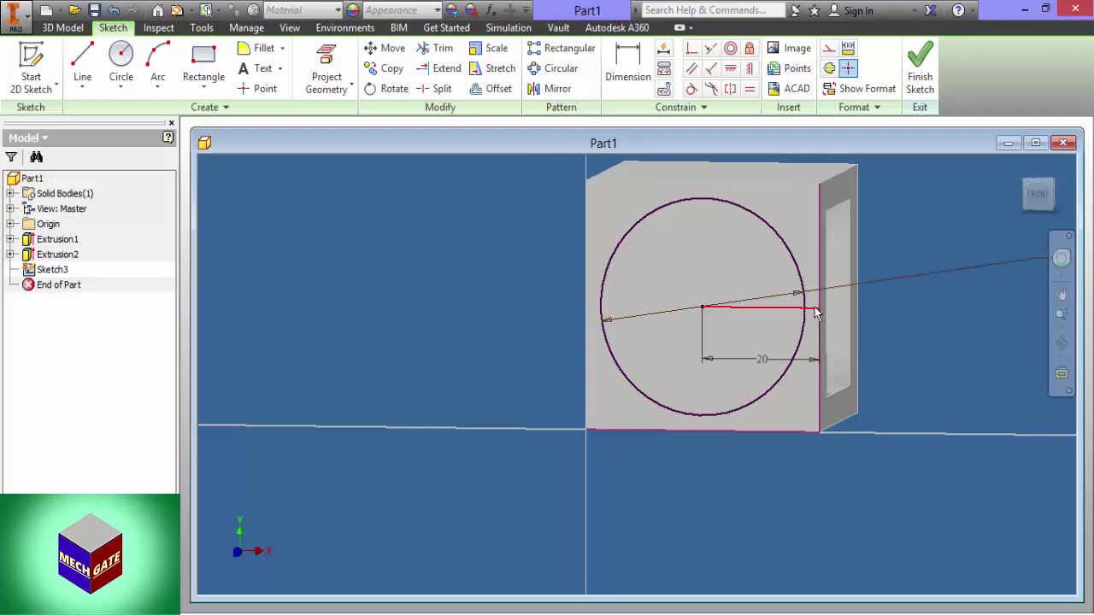
scroll(715, 306, "down", 2)
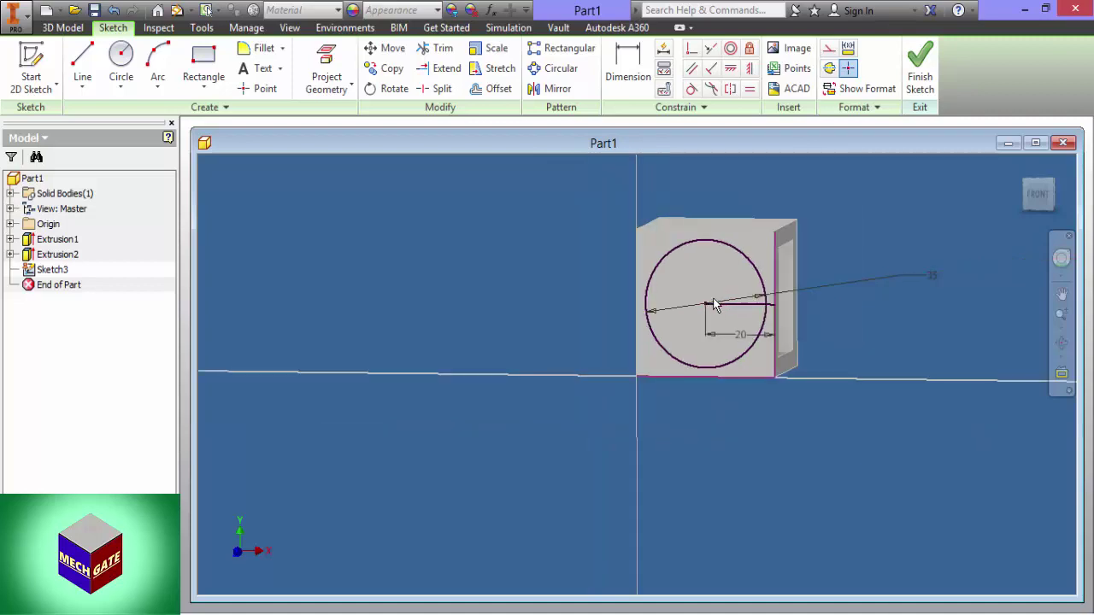
left_click(907, 81)
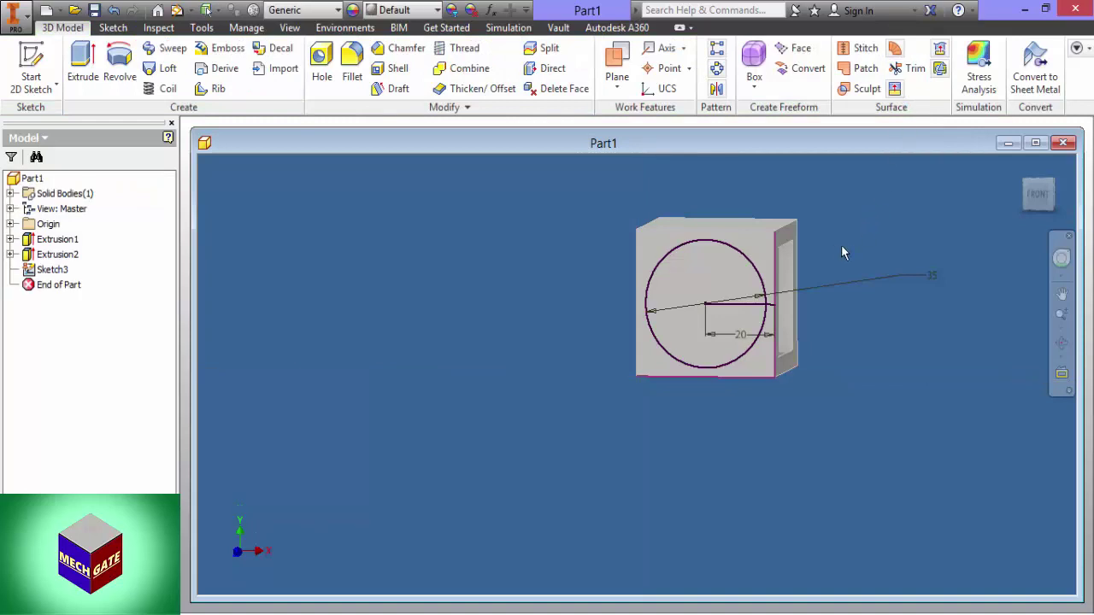
Consult the reference drawing, then extrude the 35 mm circle 30 mm outward from the cube's front face as a joined boss.
left_click(1061, 342)
key("alt+Tab")
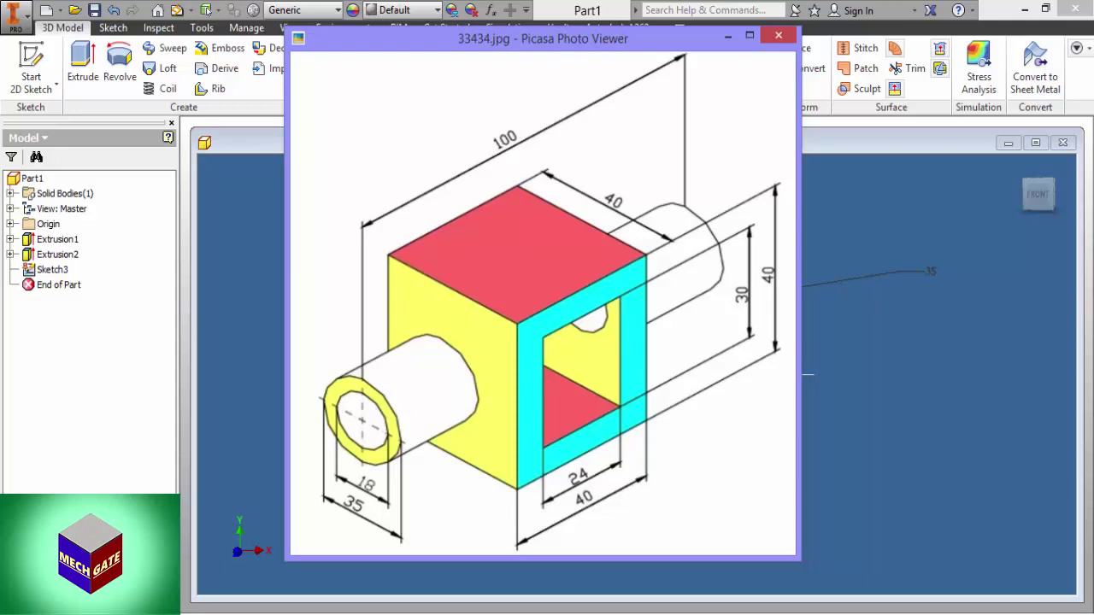
key("alt+Tab")
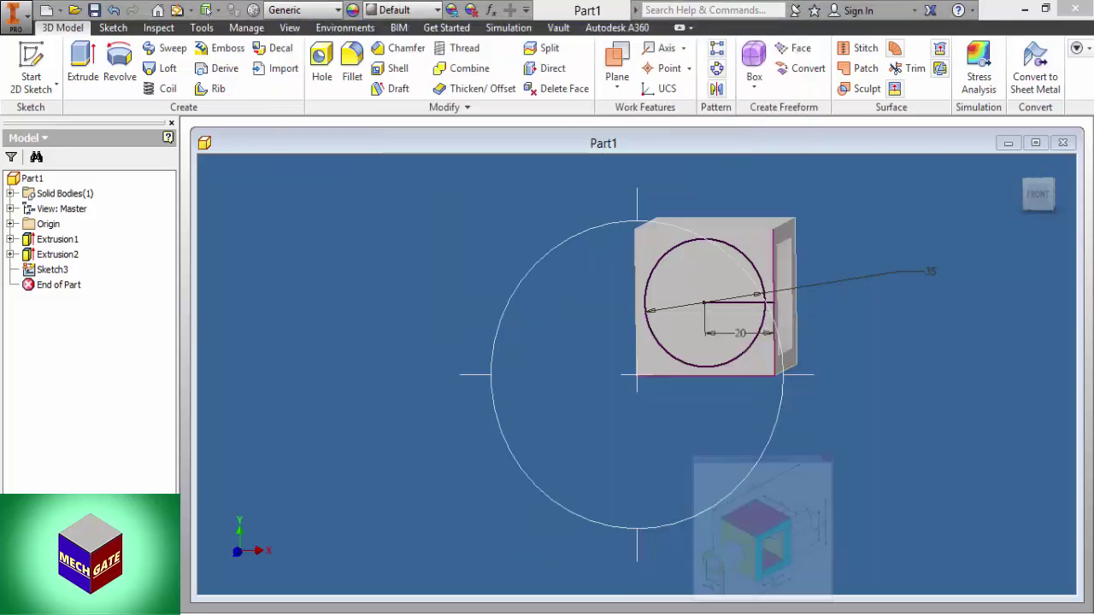
key("alt+Tab")
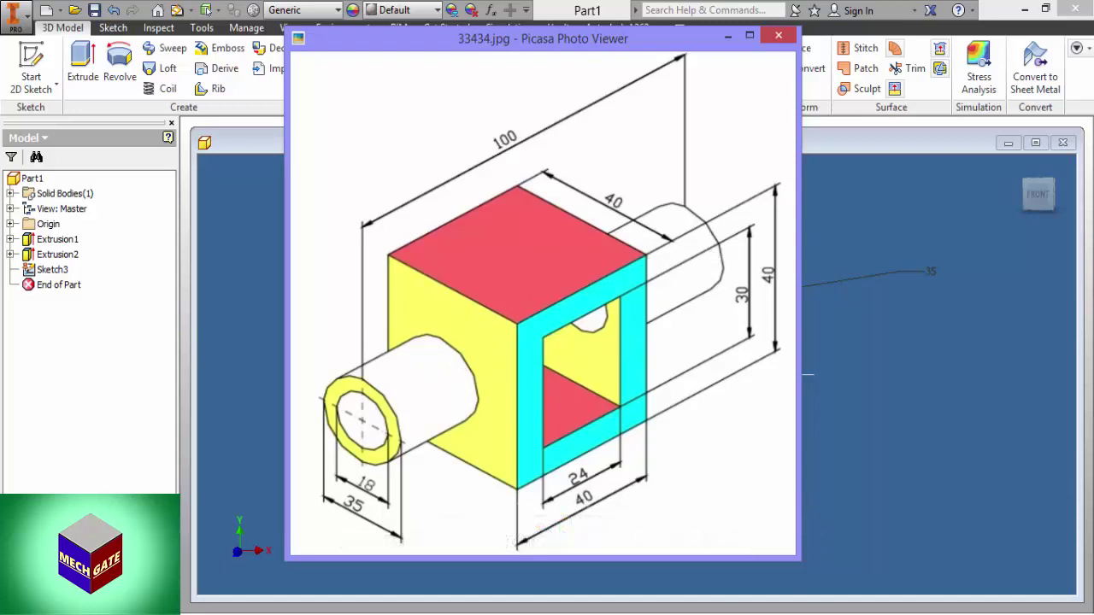
key("Escape")
right_click(606, 272)
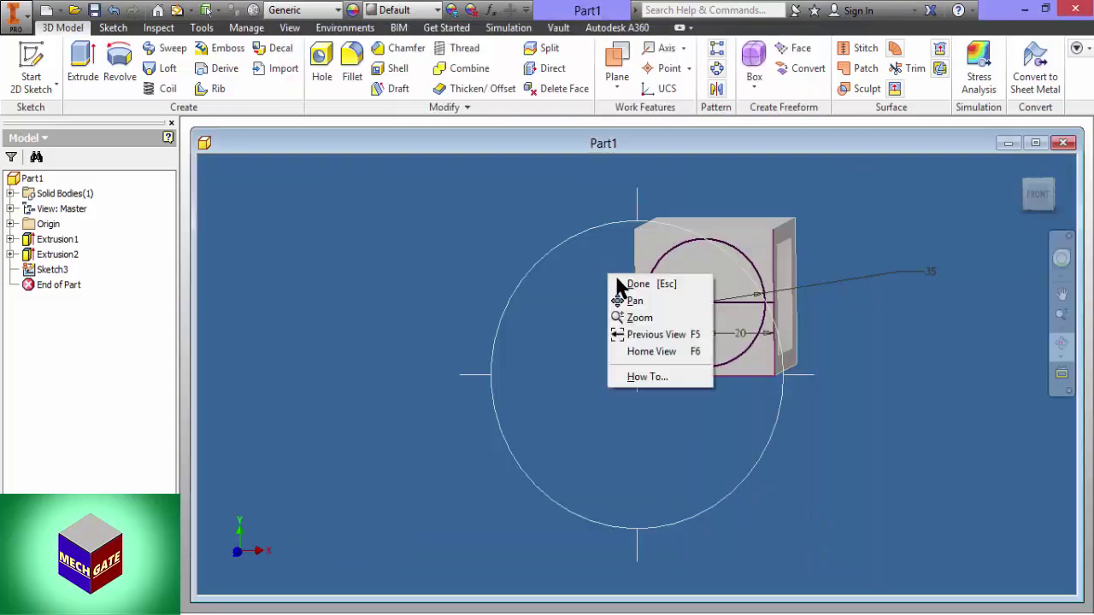
left_click(618, 283)
left_click(80, 59)
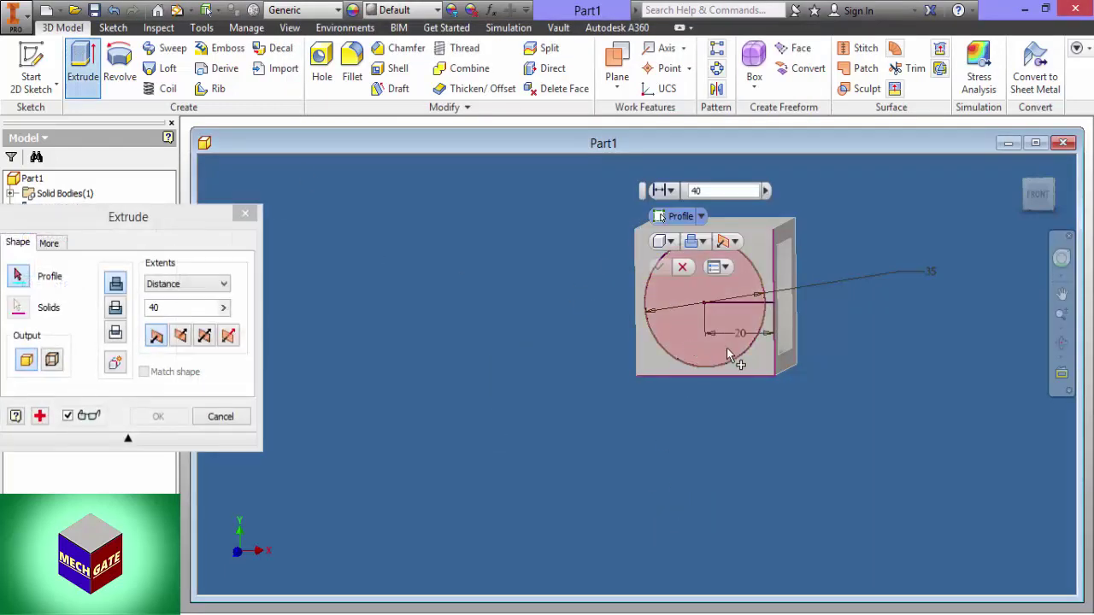
left_click(658, 355)
left_click(194, 305)
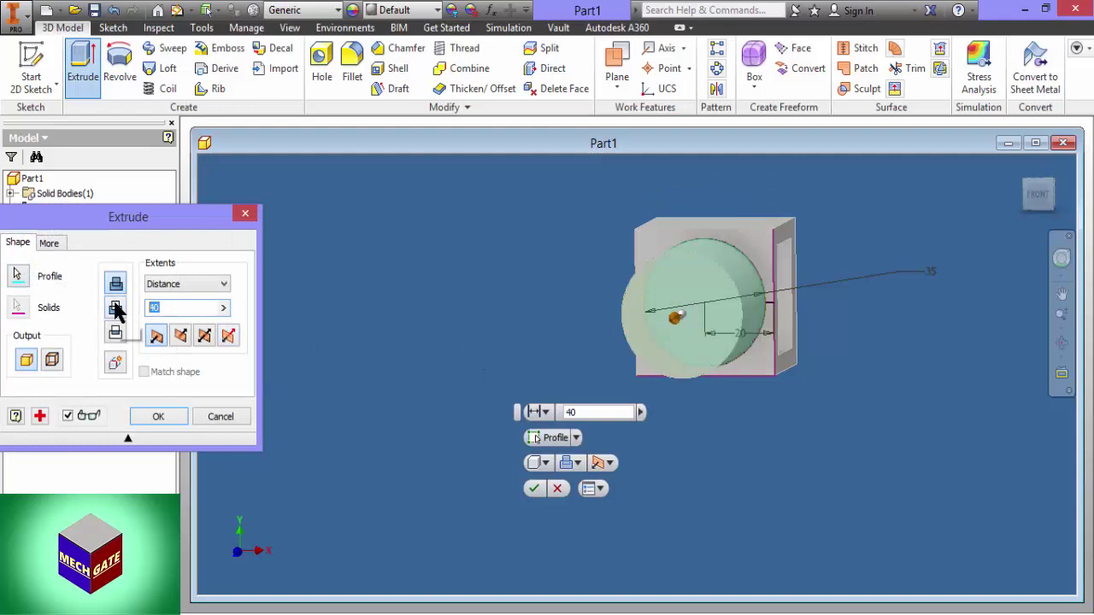
key("Return")
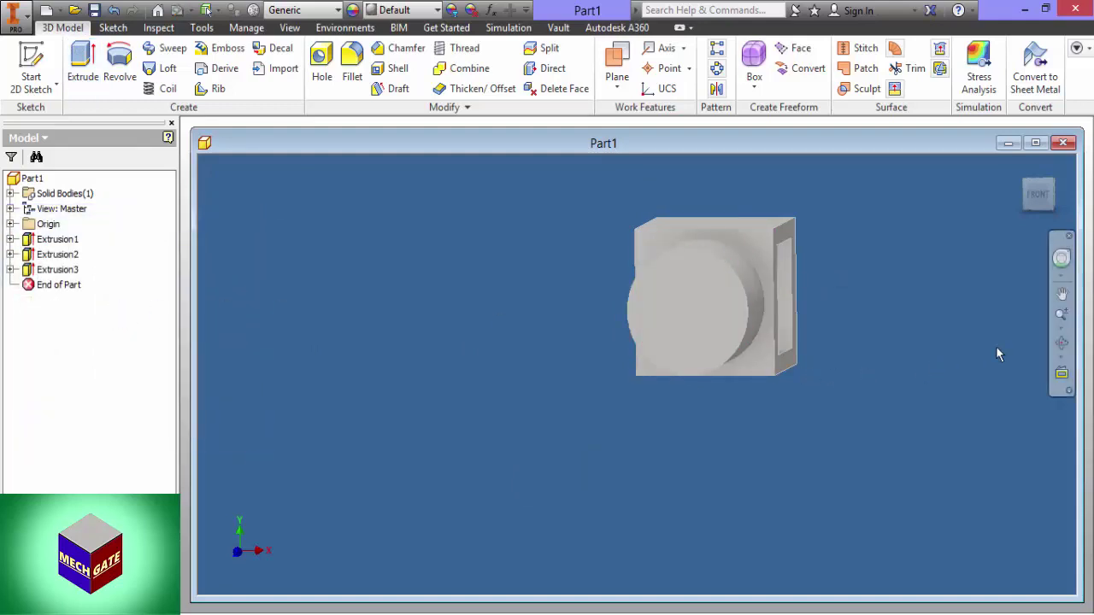
Start a sketch on the boss's circular end face and project its outer edge into the sketch.
left_click(1061, 344)
left_click_drag(610, 362, 701, 379)
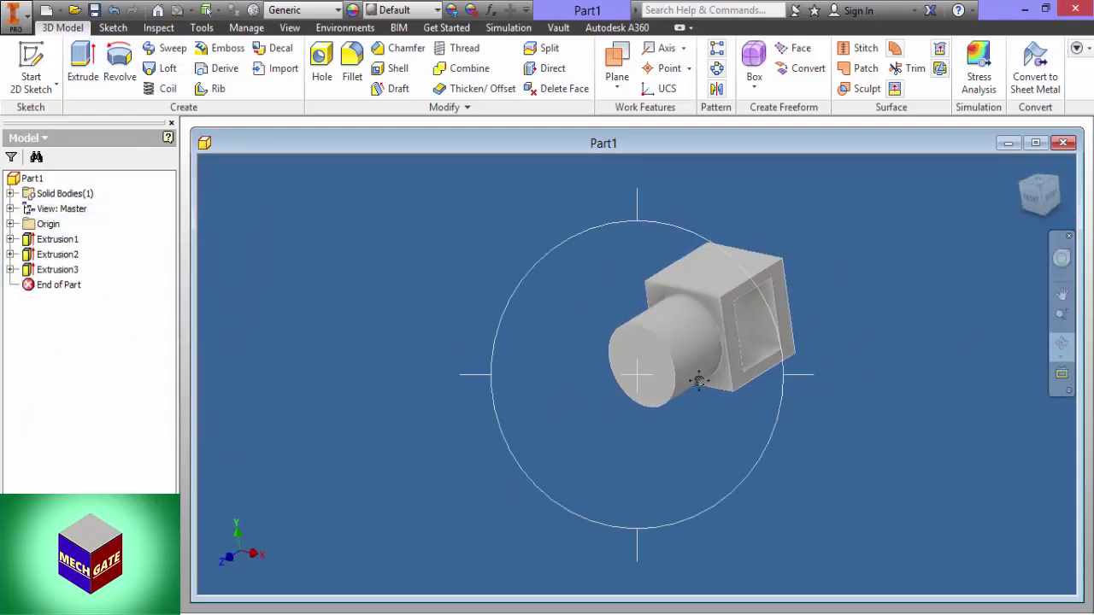
left_click_drag(645, 408, 665, 387)
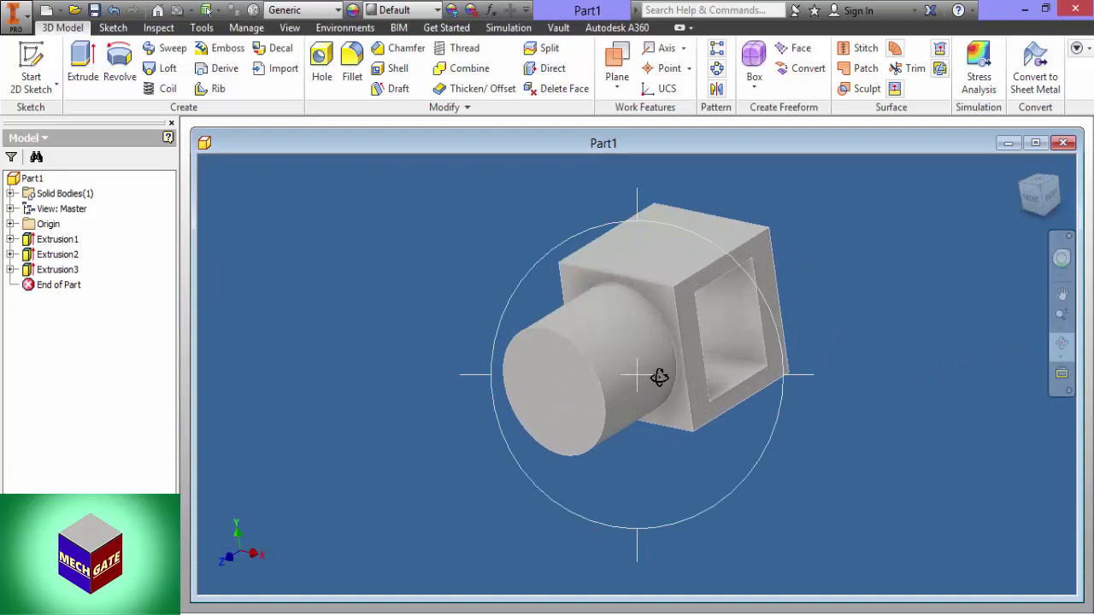
right_click(659, 377)
left_click(667, 385)
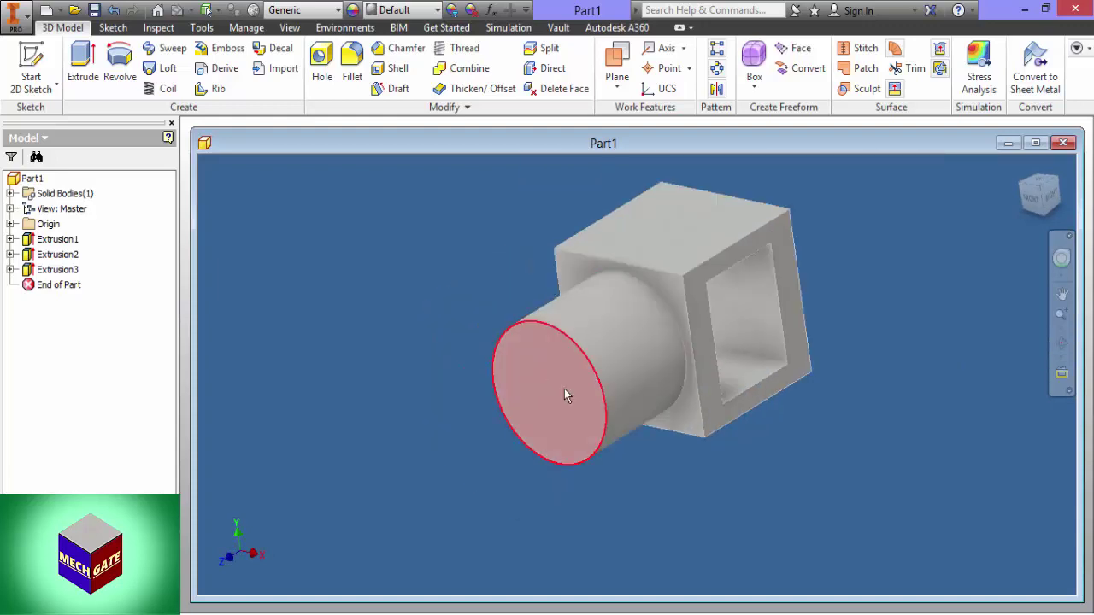
left_click(604, 390)
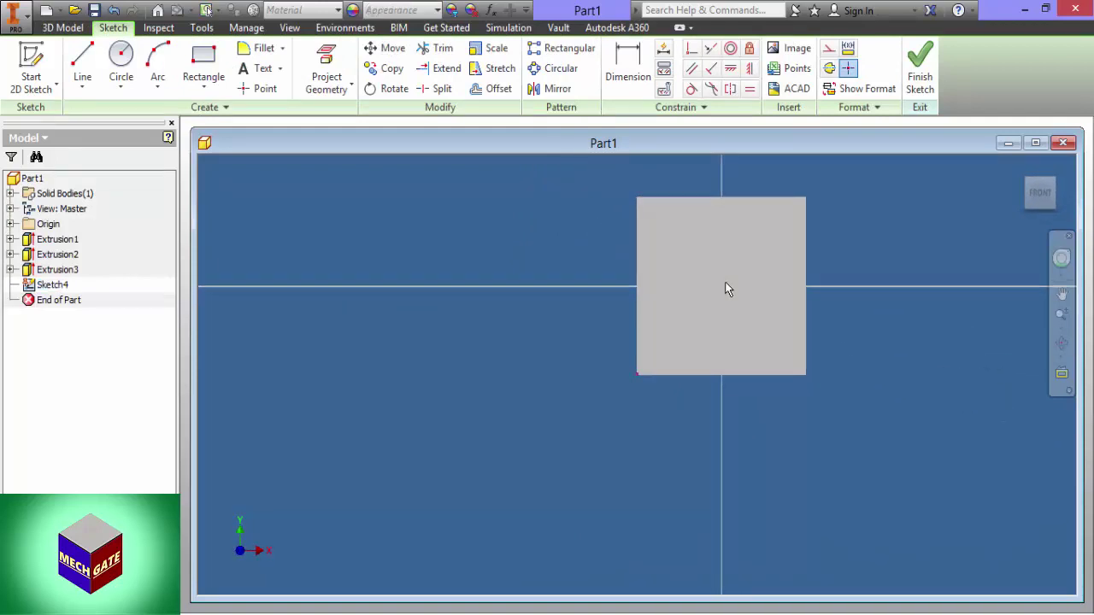
left_click(326, 76)
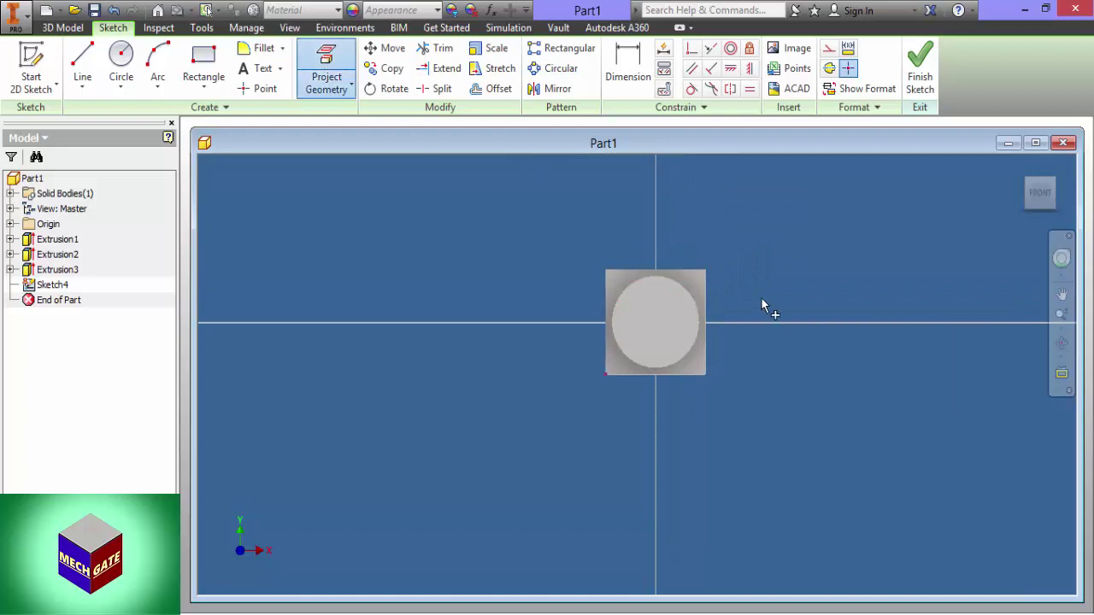
left_click(696, 322)
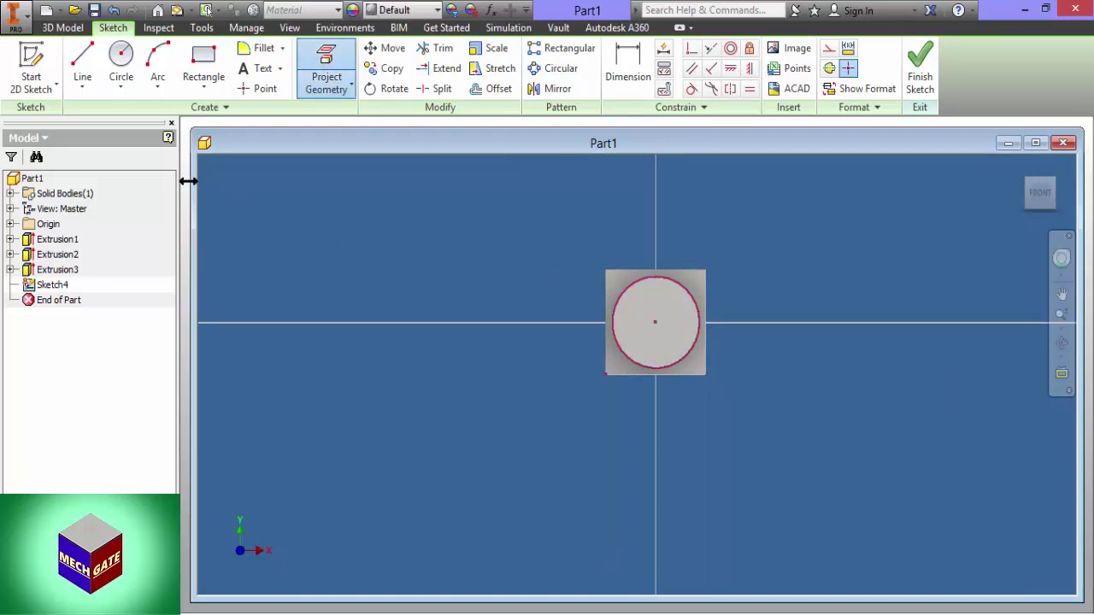
Draw a circle about 15 mm in diameter, concentric with the boss's projected edge.
left_click(121, 58)
scroll(655, 325, "up", 3)
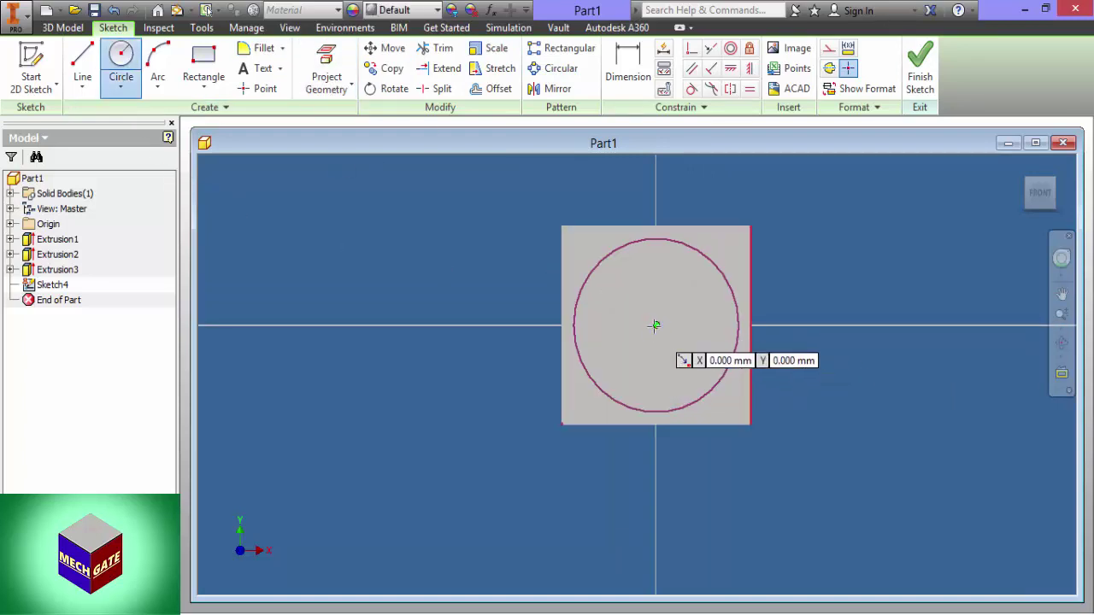
left_click(656, 324)
left_click(688, 308)
right_click(699, 303)
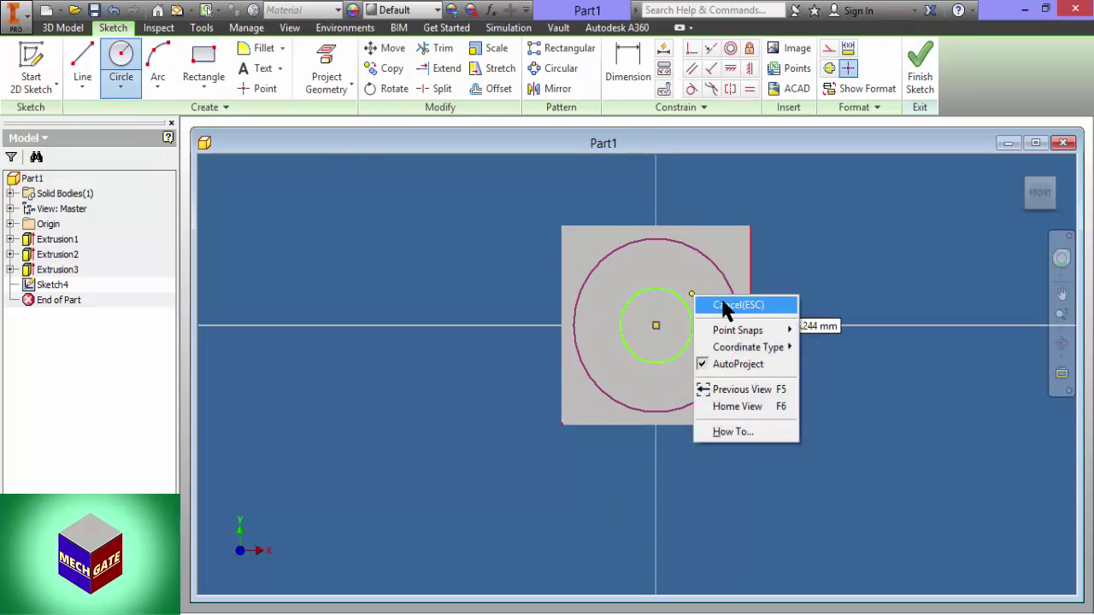
left_click(726, 305)
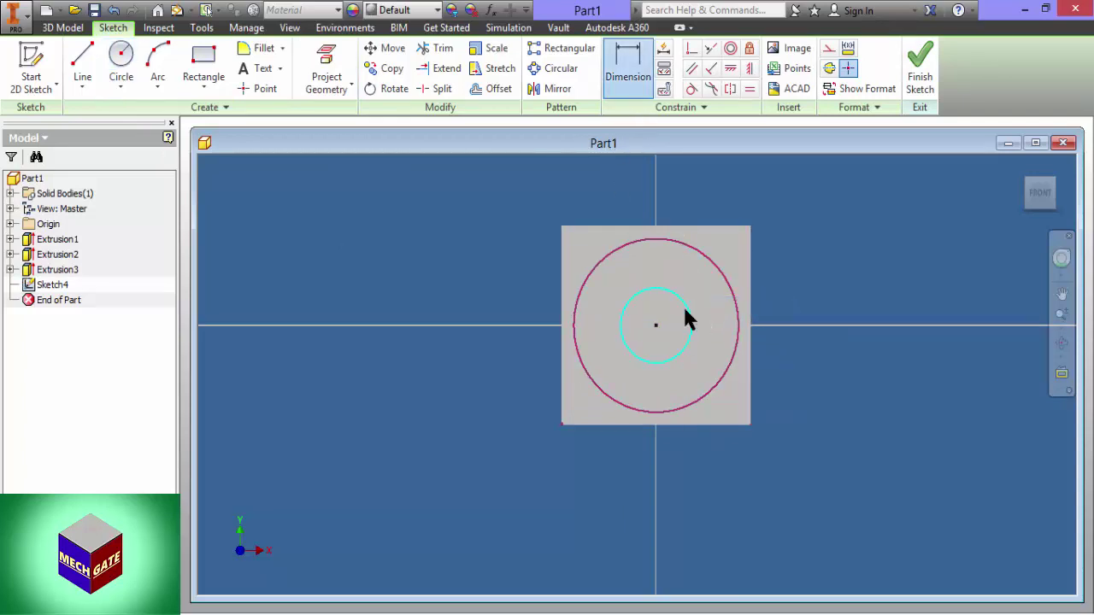
Dimension the inner circle's diameter as 18 mm and finish the sketch.
left_click(862, 294)
type("18")
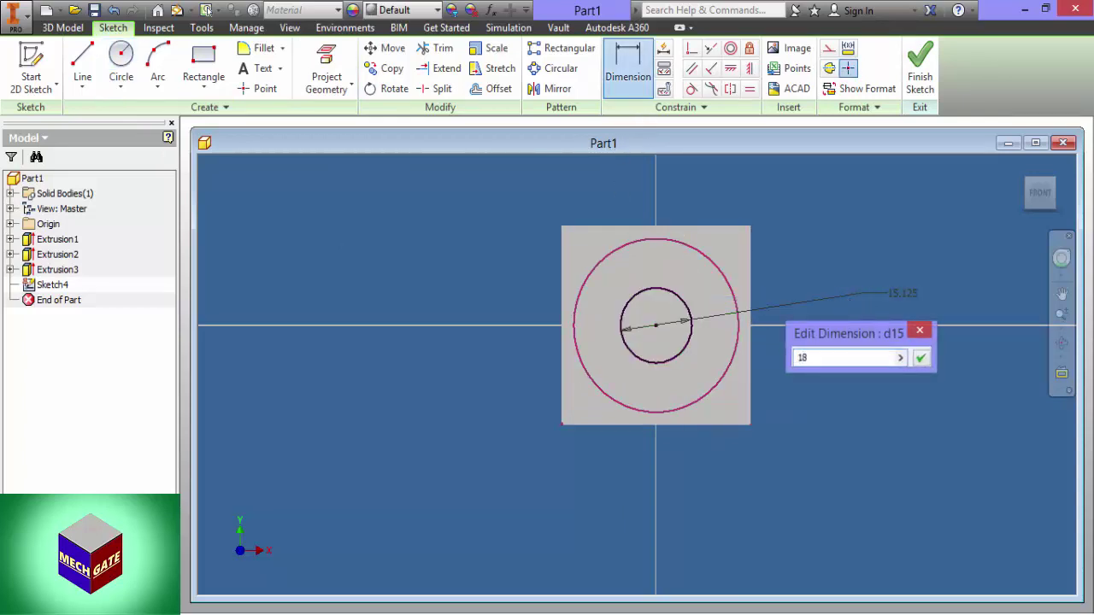
key("Return")
left_click(924, 77)
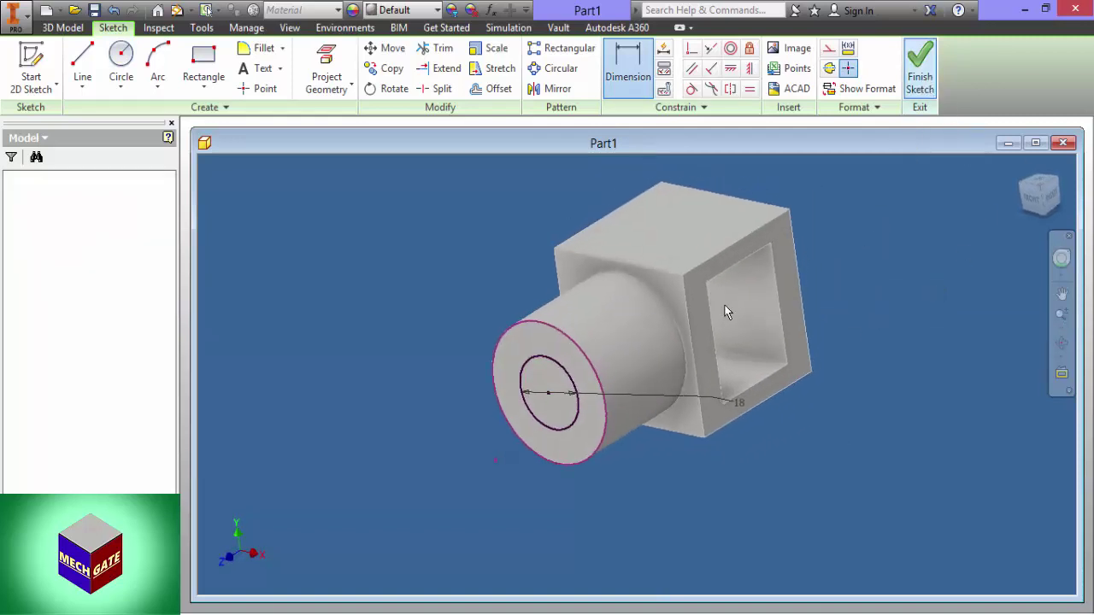
Cut-extrude the 18 mm circle 40 mm inward through the boss and the cube wall into the opening.
key("e")
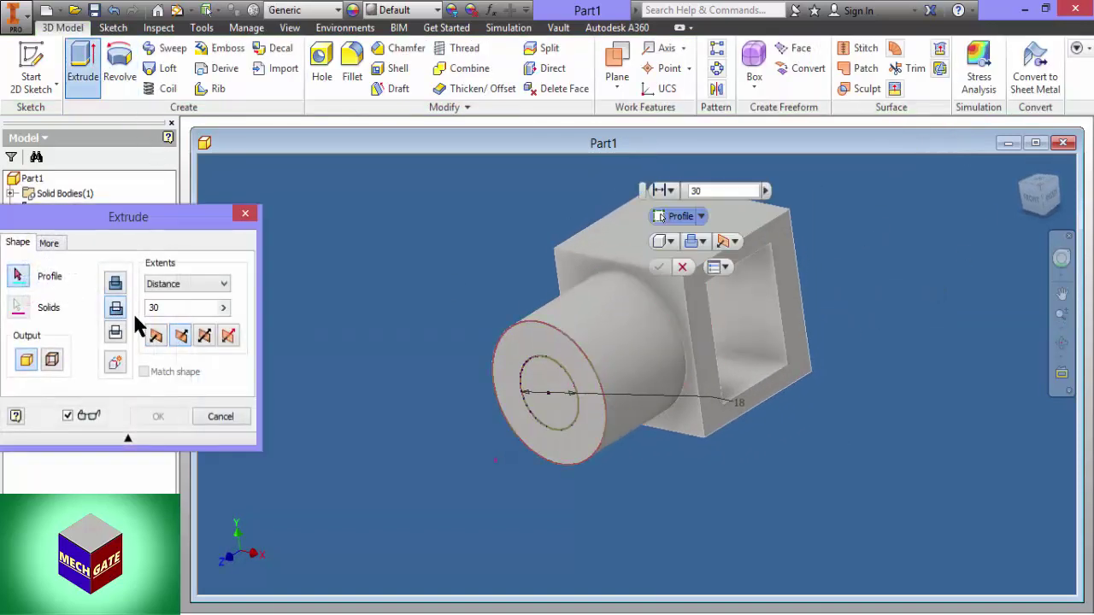
left_click(572, 394)
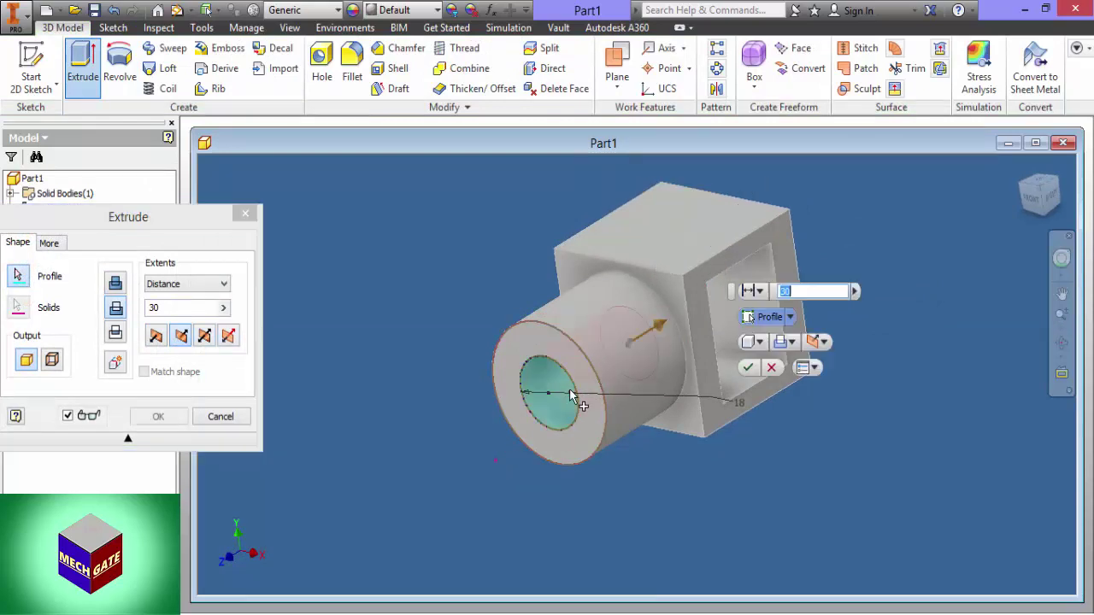
left_click(1061, 342)
left_click_drag(745, 382, 597, 343)
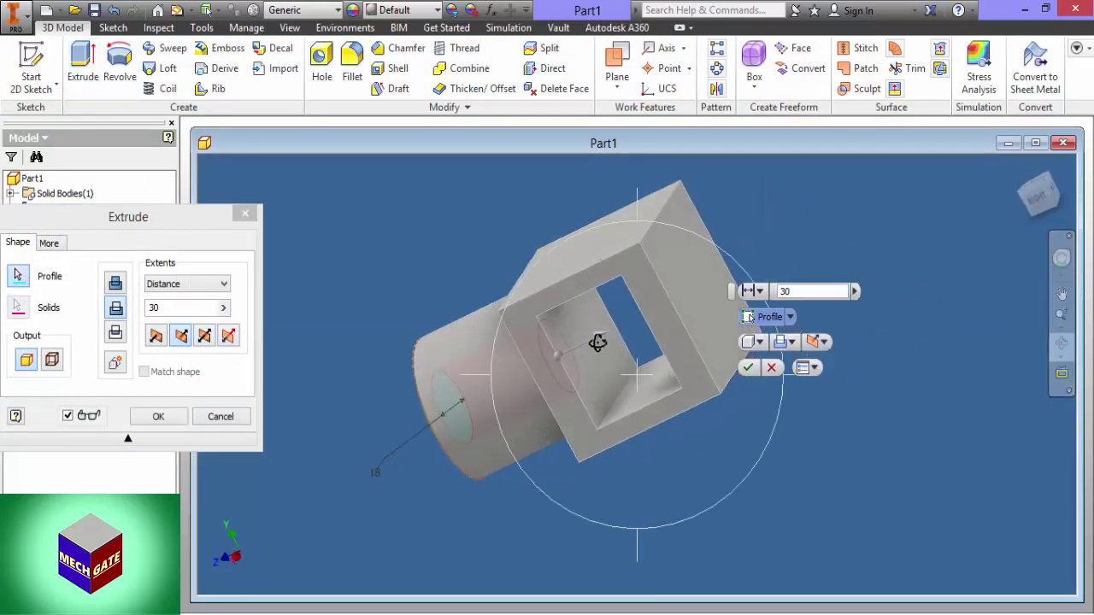
double_click(154, 308)
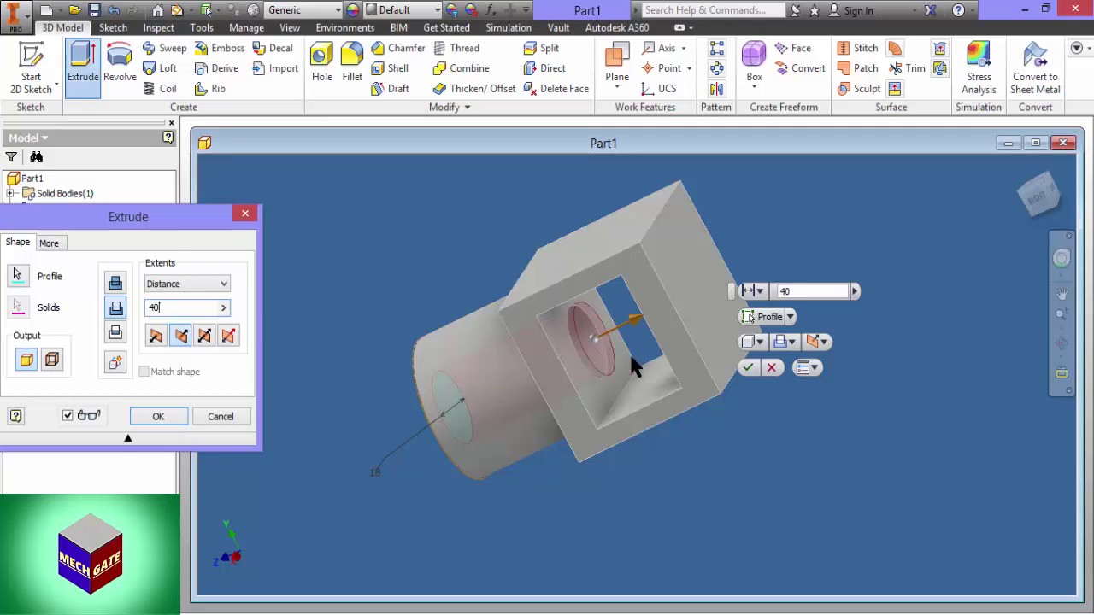
left_click(749, 367)
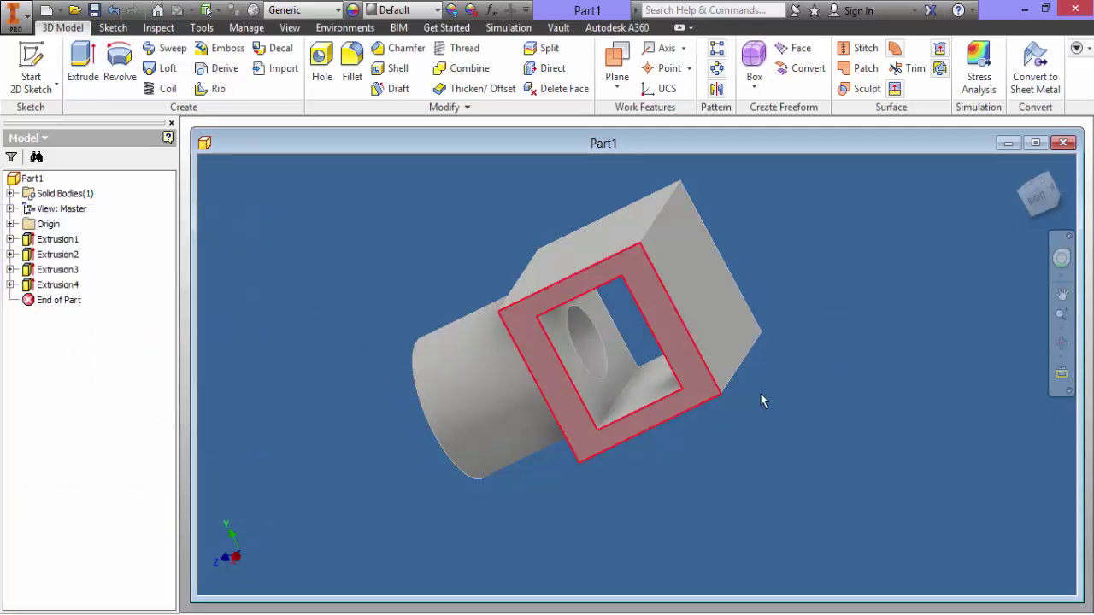
Examine the bored boss and the cube's rectangular opening from several angles.
left_click(1061, 343)
left_click_drag(583, 370, 610, 464)
key("Escape")
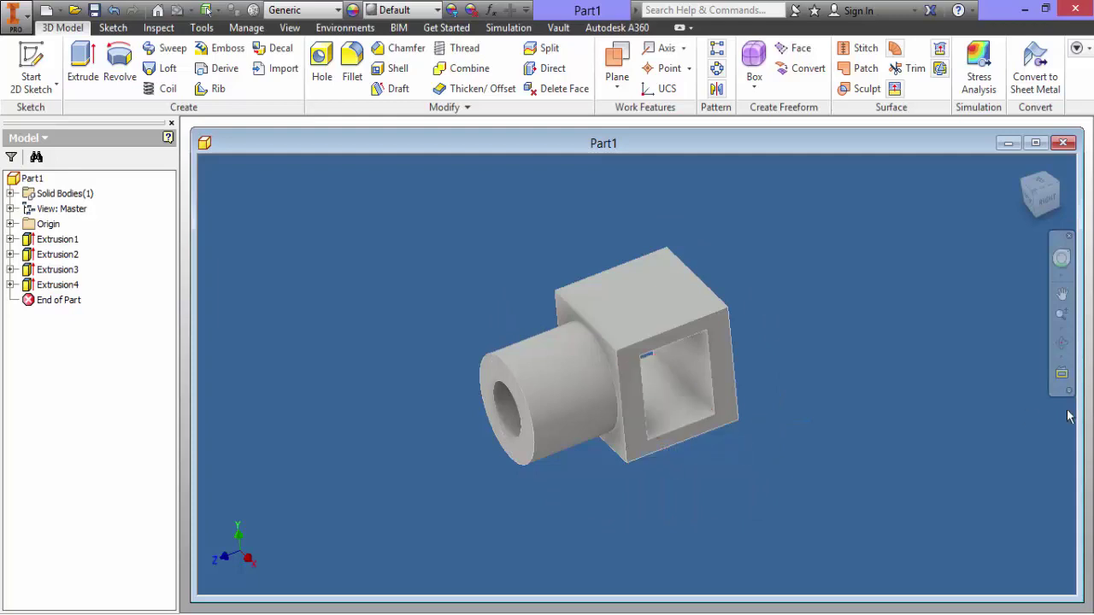
left_click(1062, 344)
left_click_drag(647, 384, 598, 405)
right_click(665, 409)
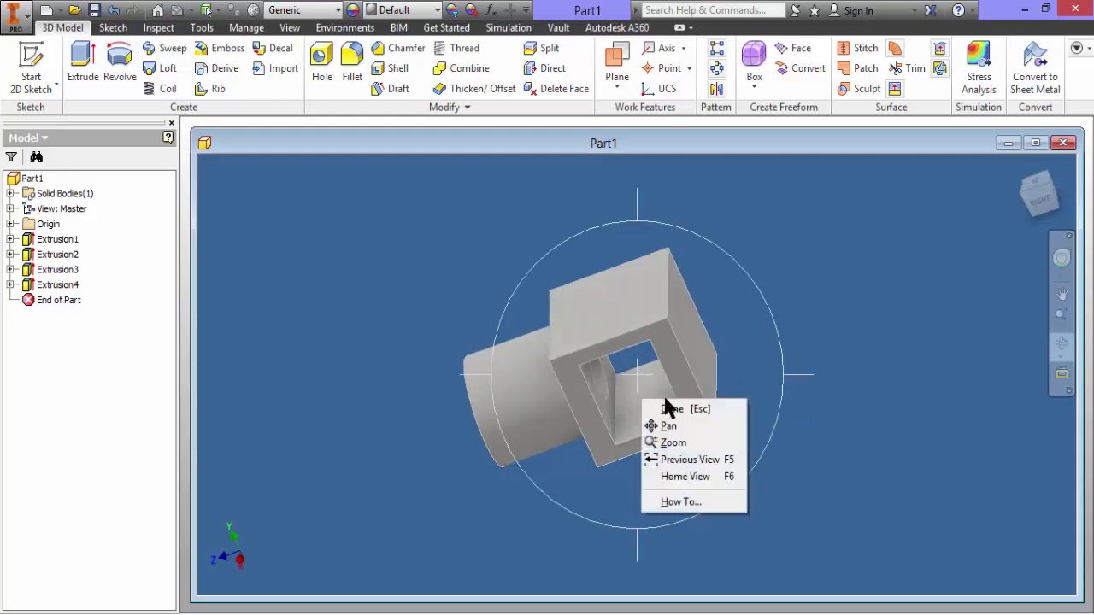
left_click(670, 408)
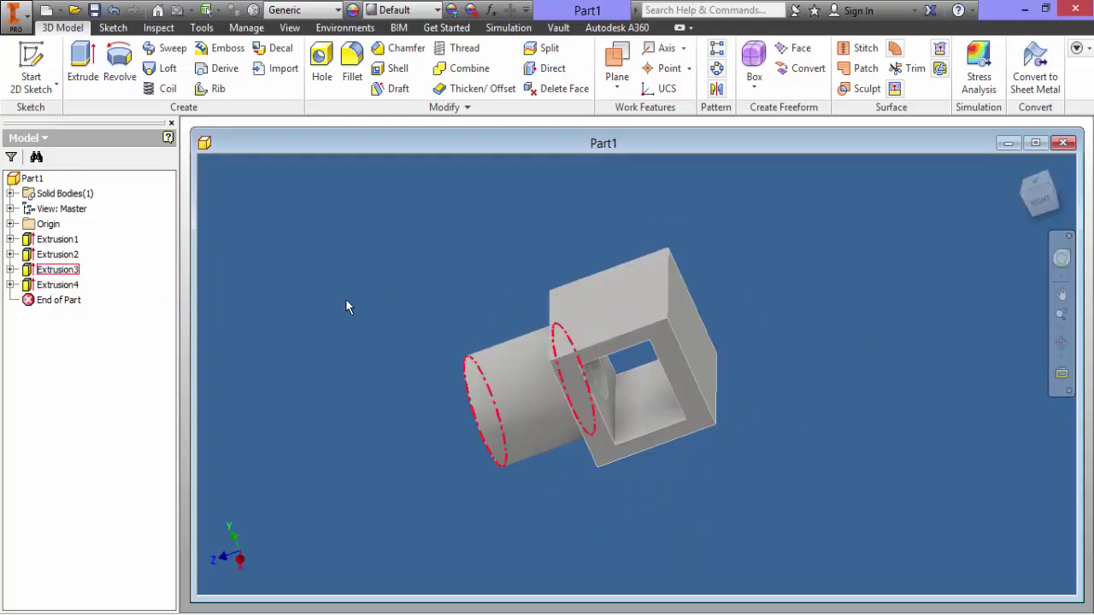
left_click(1061, 344)
left_click_drag(740, 384, 703, 273)
right_click(725, 287)
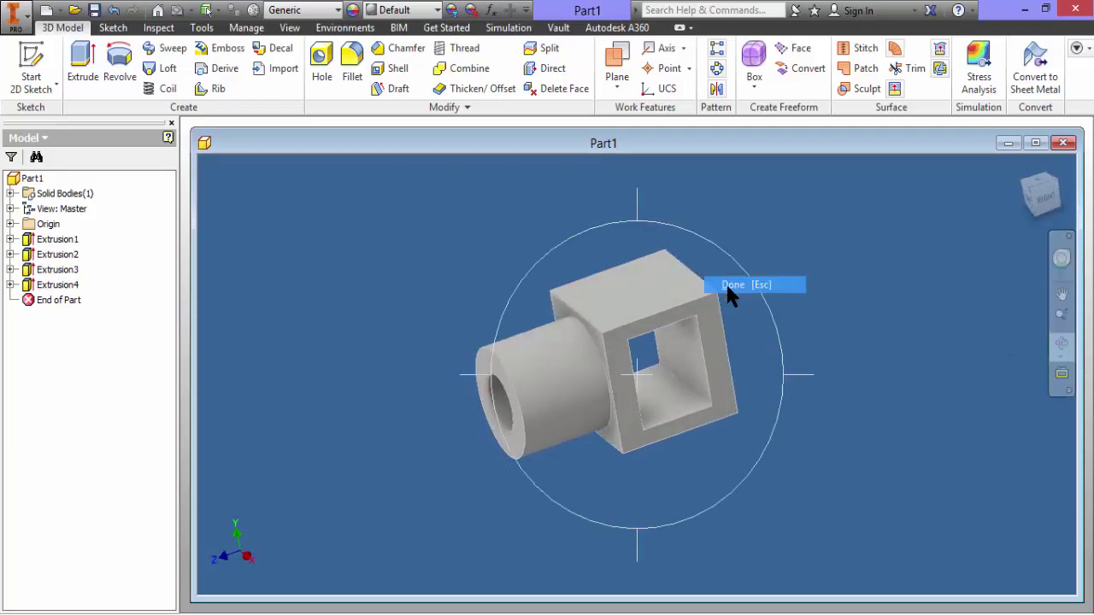
left_click(731, 286)
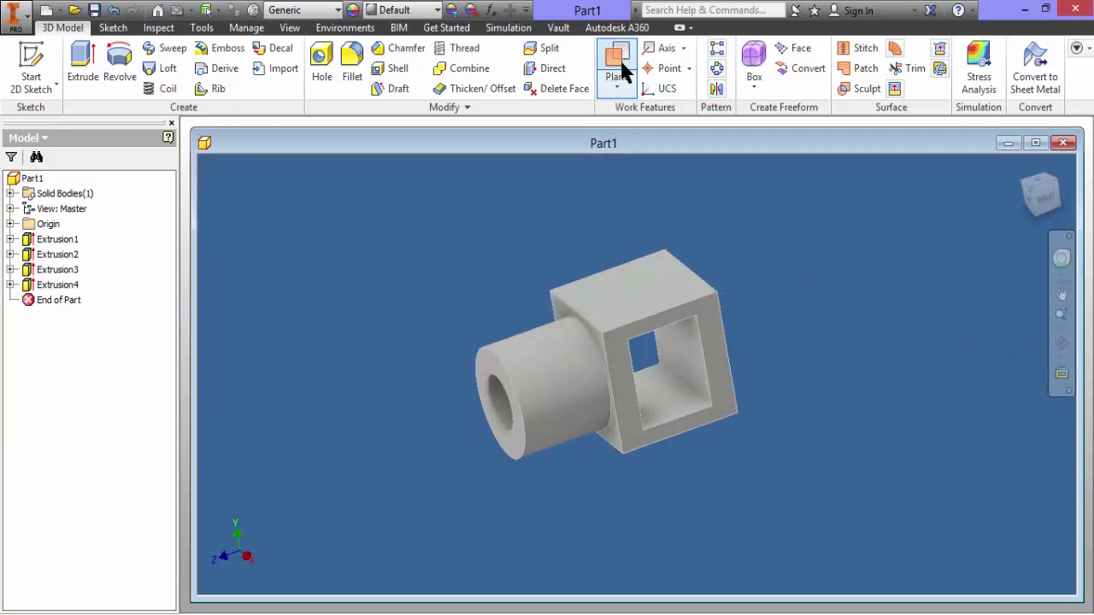
Create a work plane midway between the cube's boss-side face and the opposite face.
left_click(616, 64)
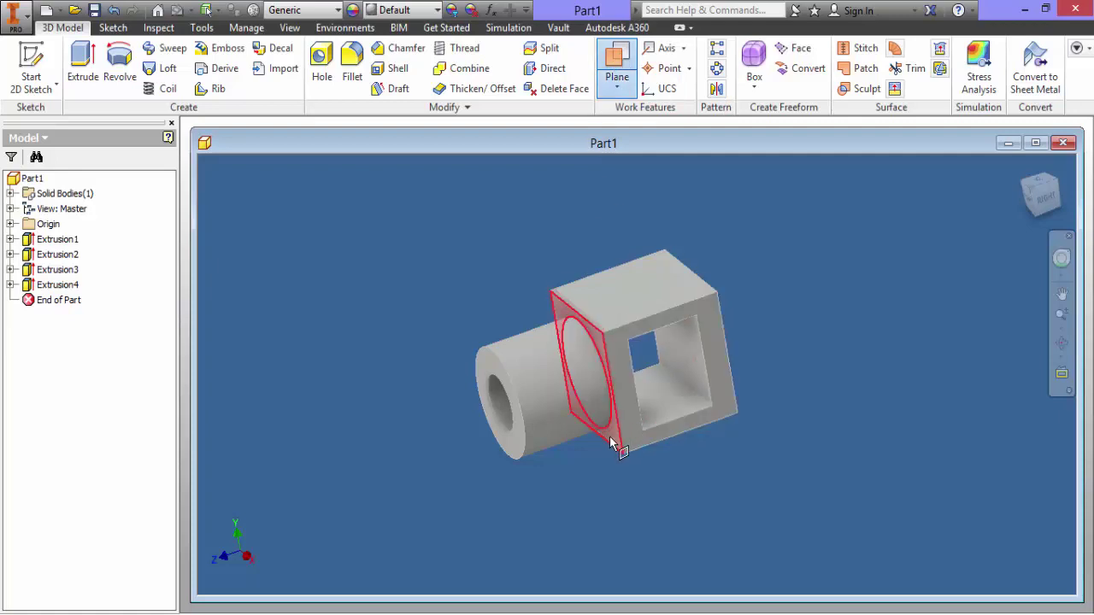
scroll(620, 449, "down", 5)
left_click(626, 446)
scroll(636, 447, "up", 5)
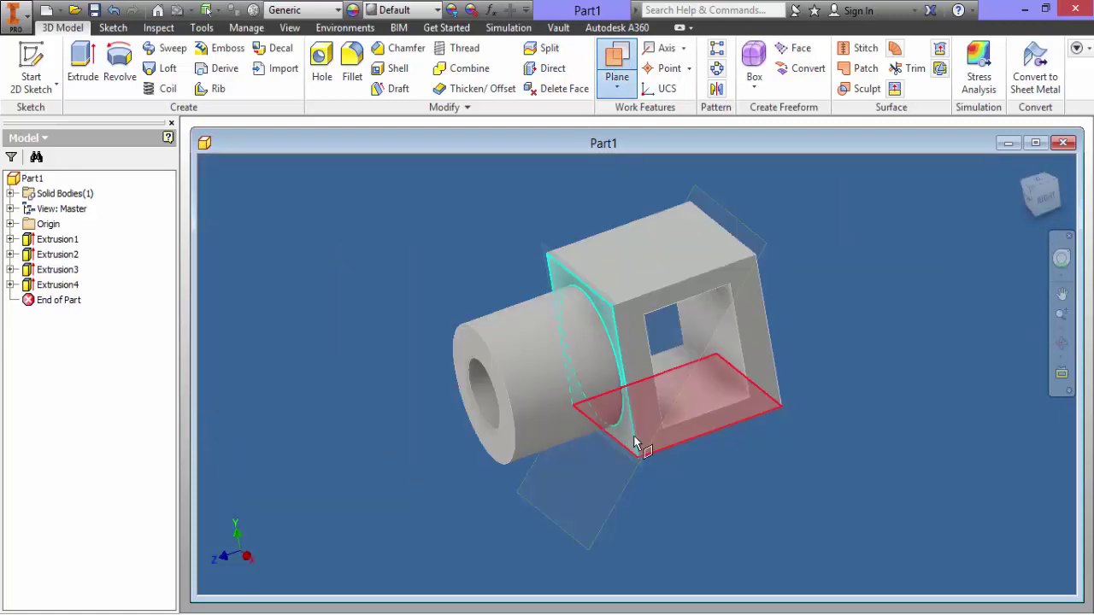
left_click(1061, 343)
left_click_drag(647, 383, 627, 391)
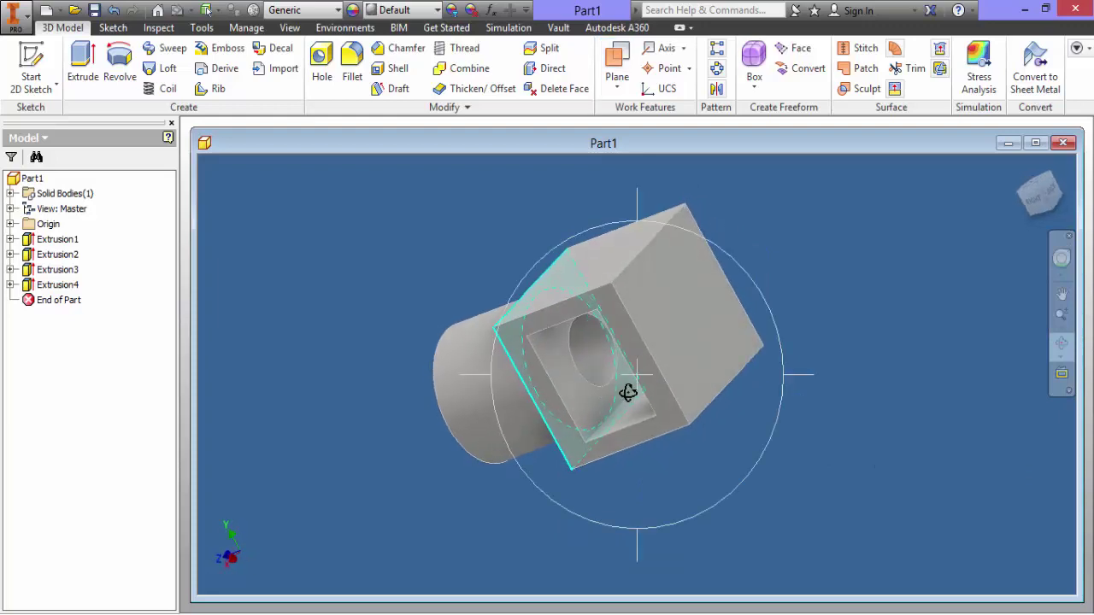
right_click(629, 391)
left_click(666, 399)
left_click(689, 352)
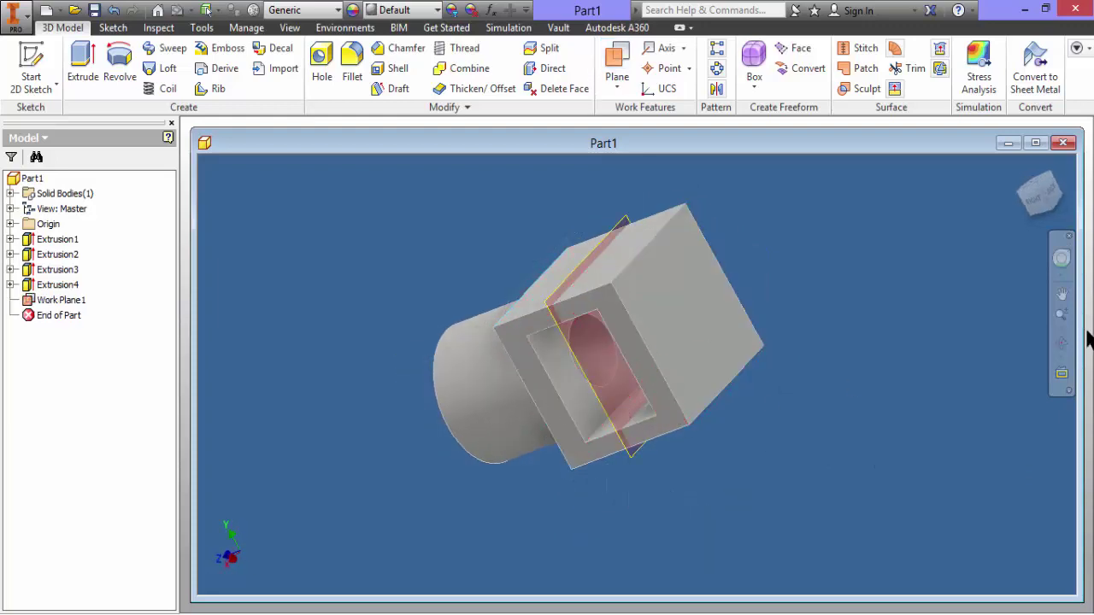
Start a Mirror and select the boss extrusion and its 18 mm bore as the features to mirror.
left_click(1061, 344)
left_click_drag(738, 412, 923, 405)
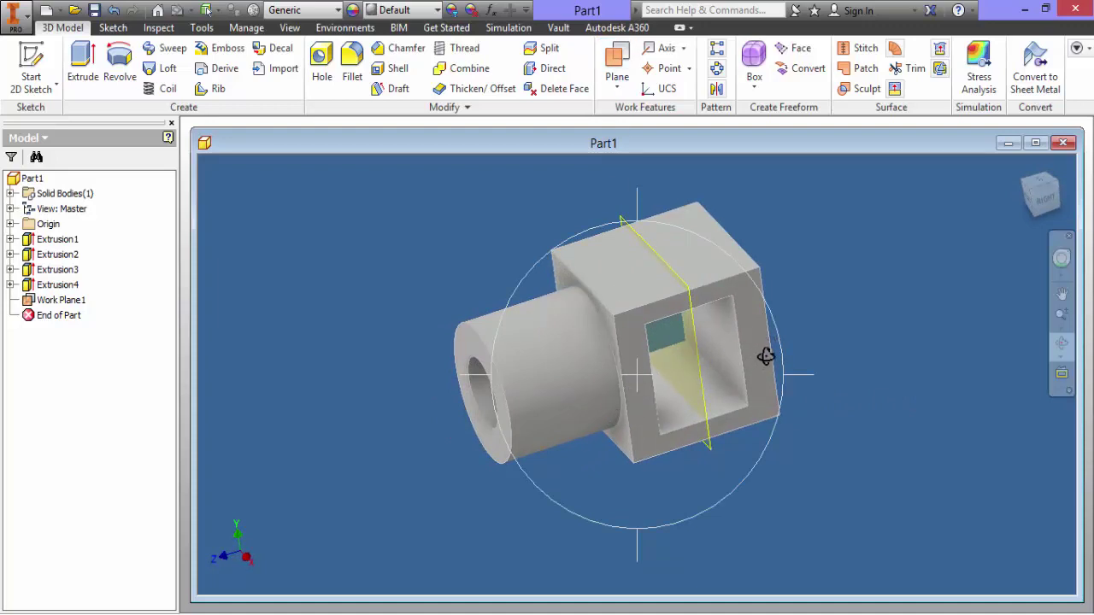
right_click(692, 378)
left_click(710, 384)
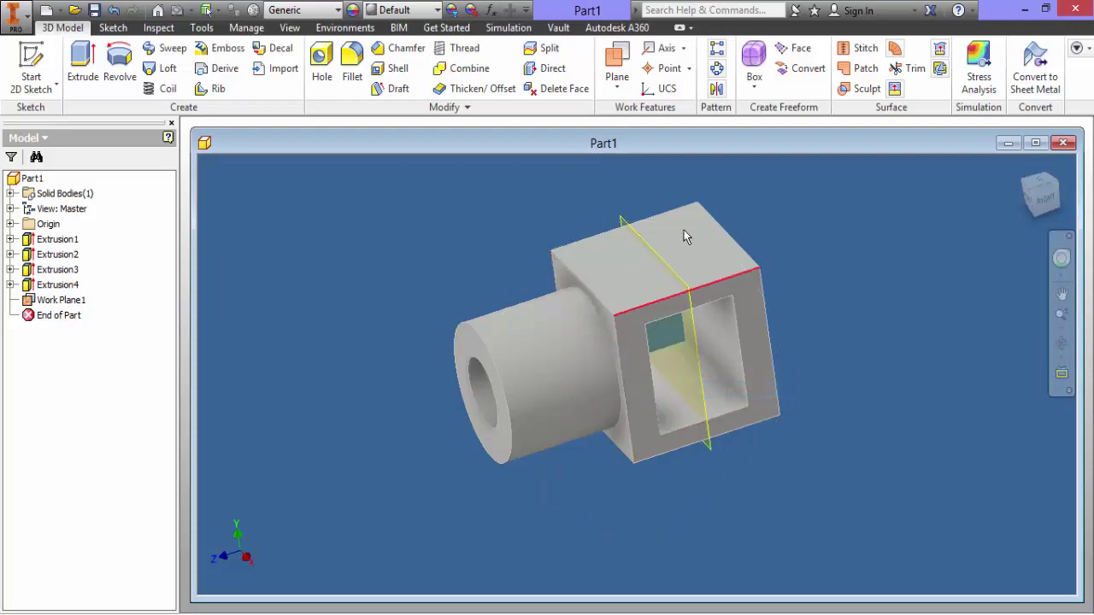
left_click(717, 90)
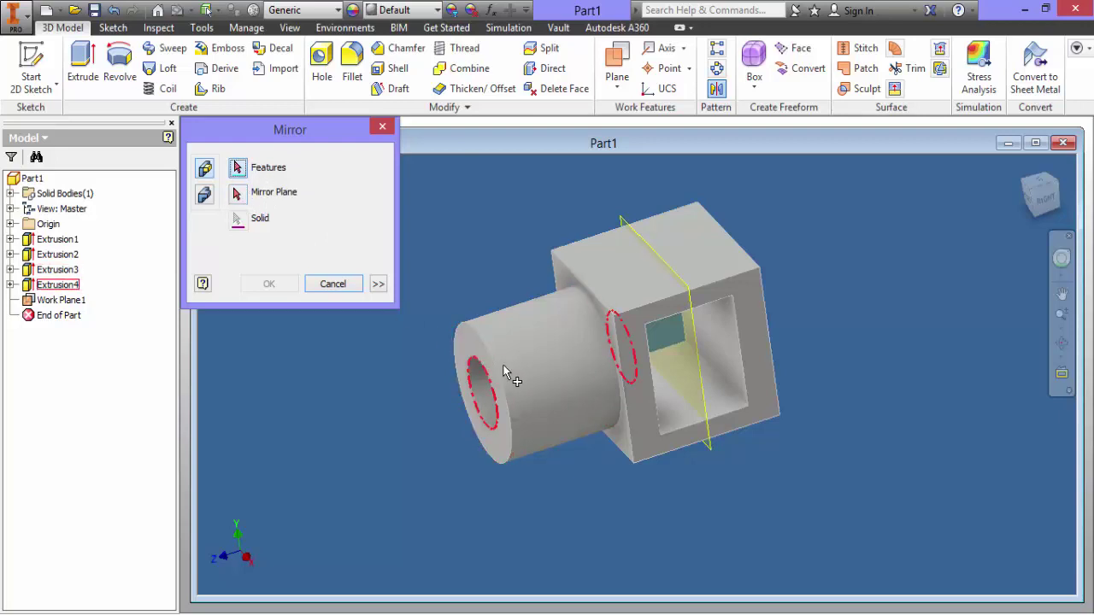
left_click(56, 286)
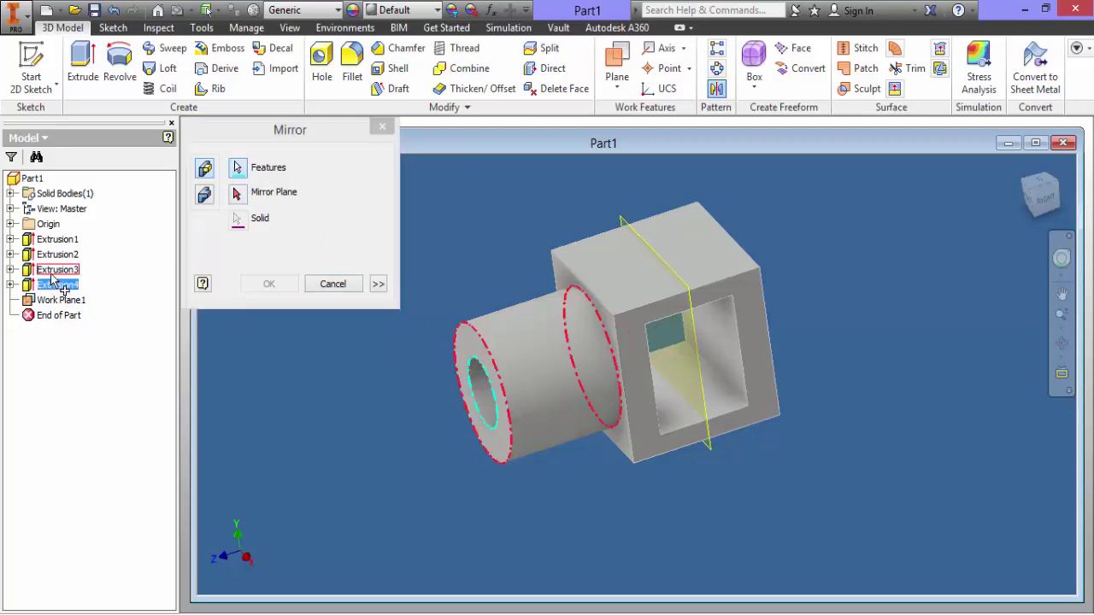
left_click(57, 270, "ctrl")
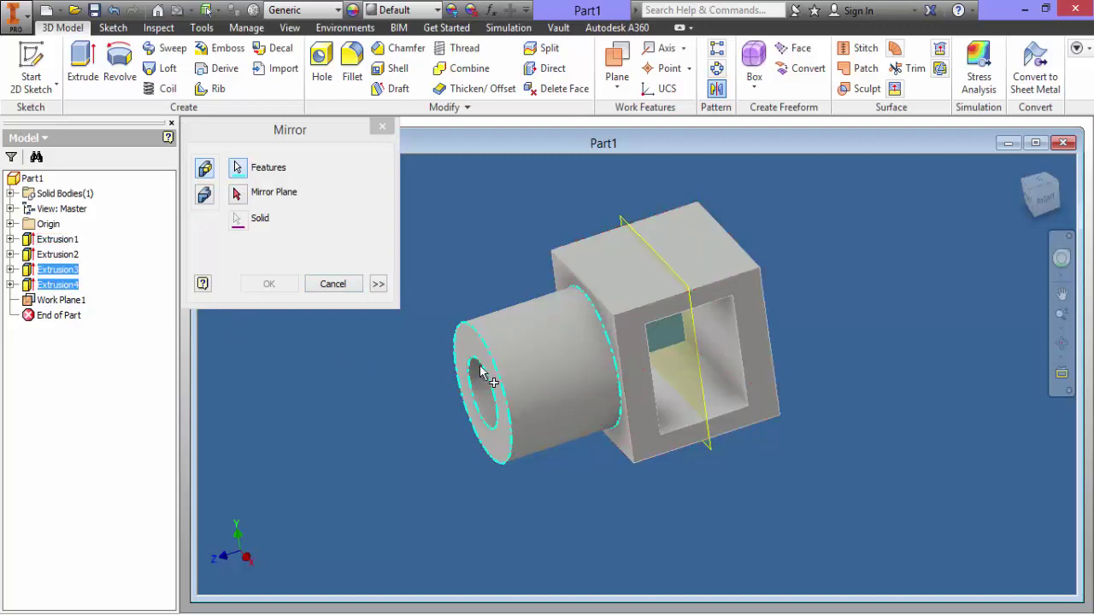